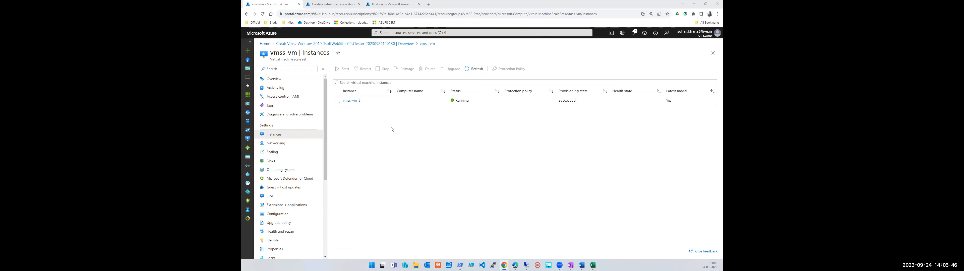
- Open the vmss-vm scale set's Scaling settings and examine the default autoscale condition's rules and instance limits
{"action": "left_click", "coordinate": [570, 266]}
{"action": "left_click", "coordinate": [278, 152]}
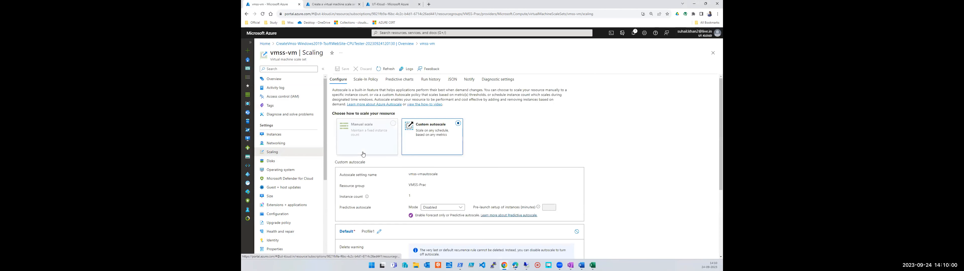
{"action": "scroll", "coordinate": [435, 143], "scroll_direction": "down", "scroll_amount": 3}
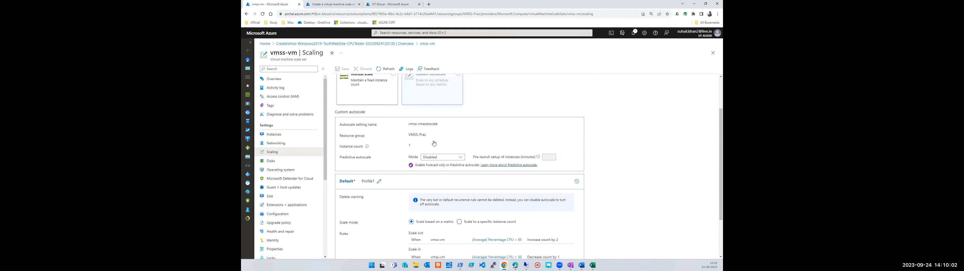
{"action": "scroll", "coordinate": [434, 143], "scroll_direction": "down", "scroll_amount": 1}
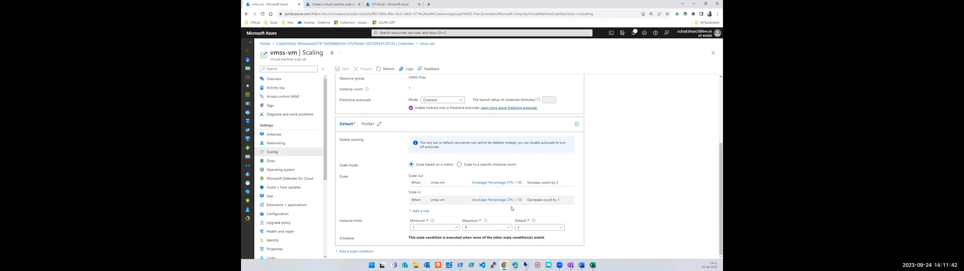
- Try a maximum instance limit of 1000 in the default autoscale condition
{"action": "double_click", "coordinate": [470, 223]}
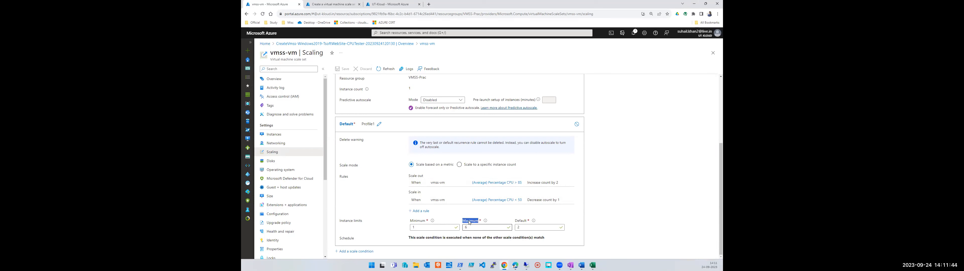
{"action": "left_click", "coordinate": [473, 228]}
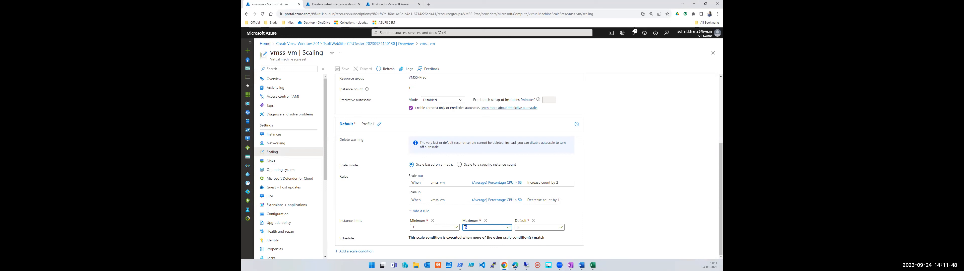
{"action": "left_click", "coordinate": [616, 208]}
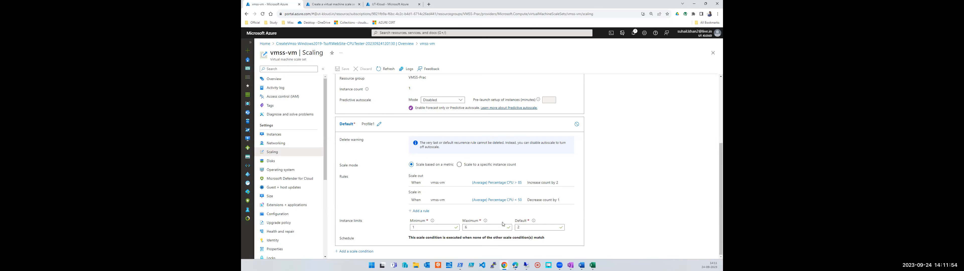
{"action": "double_click", "coordinate": [472, 224]}
{"action": "type", "text": "1000"}
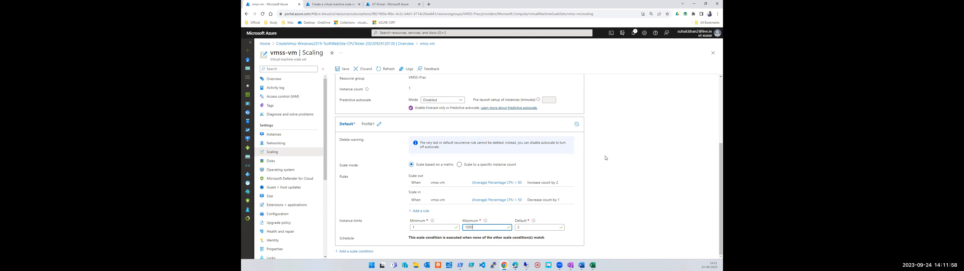
- Try a maximum instance limit of 10000 and set the limit back to 6
{"action": "double_click", "coordinate": [482, 227]}
{"action": "type", "text": "6"}
{"action": "key", "text": "BackSpace"}
{"action": "type", "text": "10"}
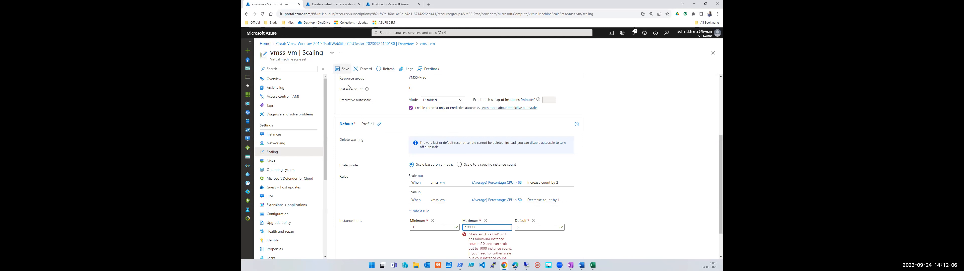
{"action": "double_click", "coordinate": [473, 227]}
{"action": "type", "text": "6"}
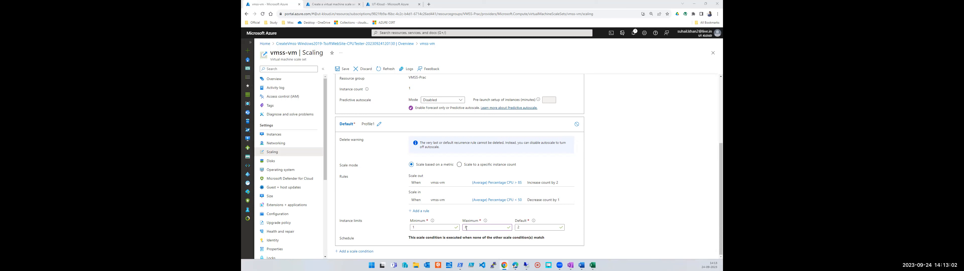
- Check the portal notifications for recent scale set updates and close them
{"action": "left_click", "coordinate": [632, 36]}
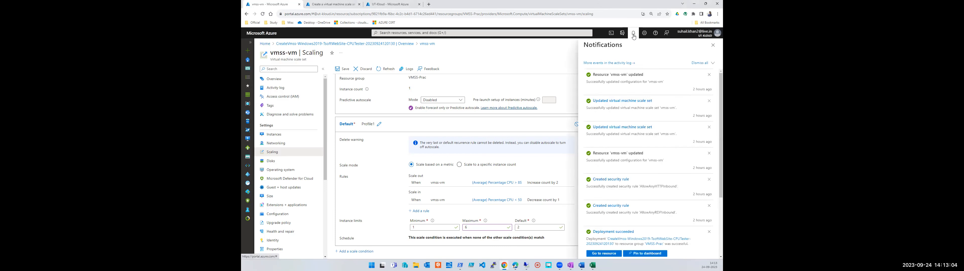
{"action": "left_click", "coordinate": [713, 47]}
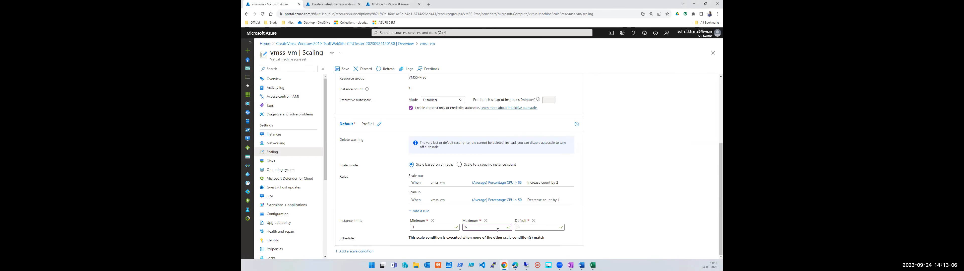
{"action": "mouse_move", "coordinate": [486, 223]}
- Try a minimum instance limit of 2 in the default autoscale condition
{"action": "left_click", "coordinate": [414, 227]}
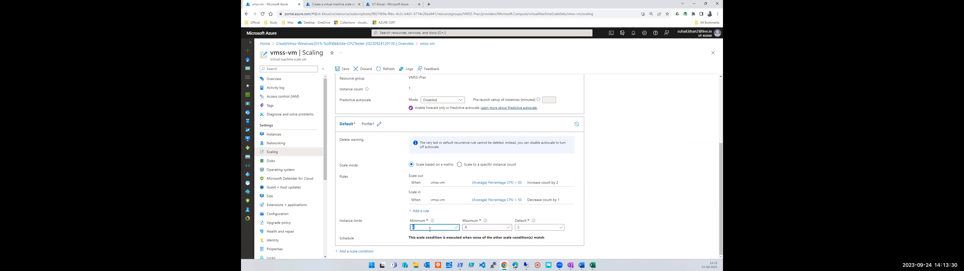
{"action": "left_click", "coordinate": [610, 223]}
{"action": "double_click", "coordinate": [424, 227]}
{"action": "type", "text": "2"}
{"action": "left_click", "coordinate": [643, 214]}
{"action": "scroll", "coordinate": [659, 182], "scroll_direction": "up", "scroll_amount": 5}
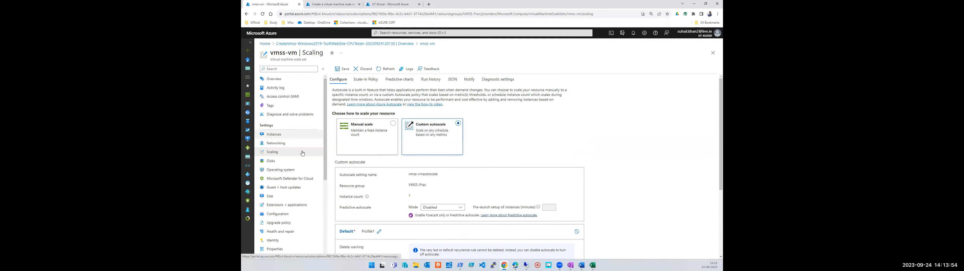
- Open the vmss-vm scale set's instance list and check the instance status
{"action": "left_click", "coordinate": [280, 137]}
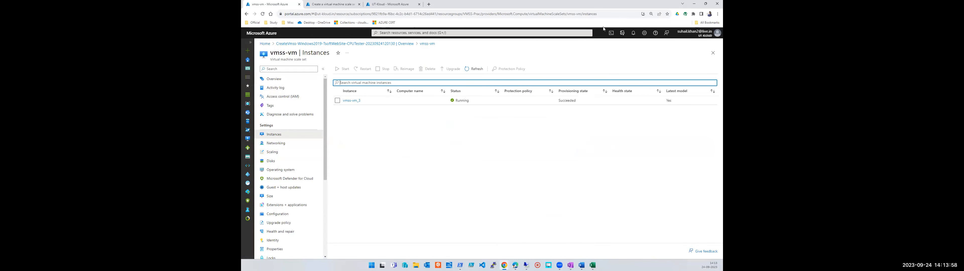
{"action": "left_click", "coordinate": [545, 21]}
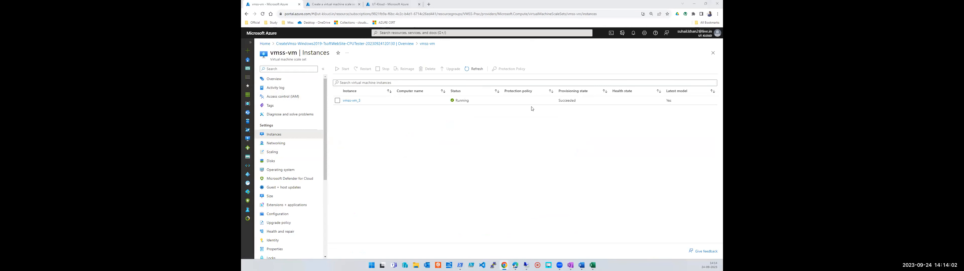
{"action": "left_click", "coordinate": [518, 150]}
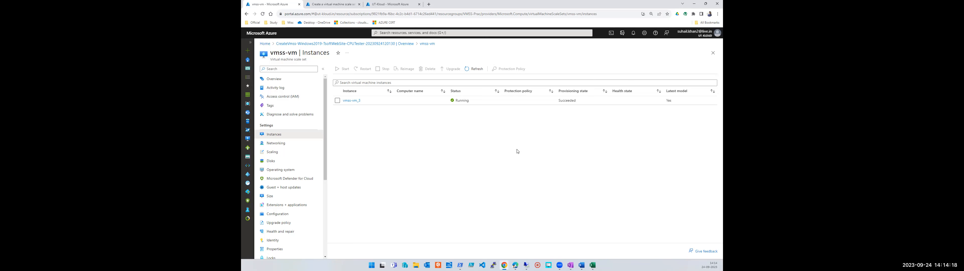
- Return to the basics of the open scale set creation form, close it and discard its unsaved edits
{"action": "left_click", "coordinate": [333, 4]}
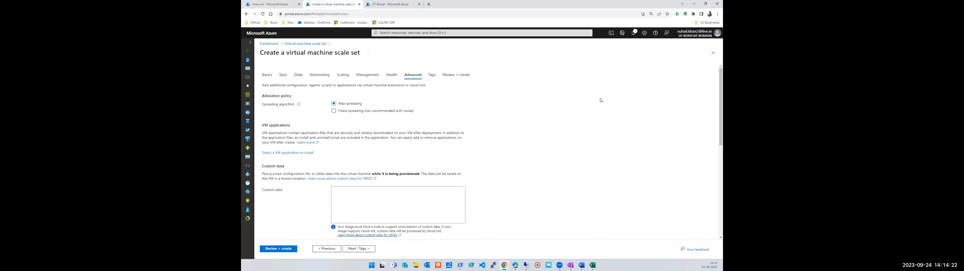
{"action": "left_click", "coordinate": [267, 75]}
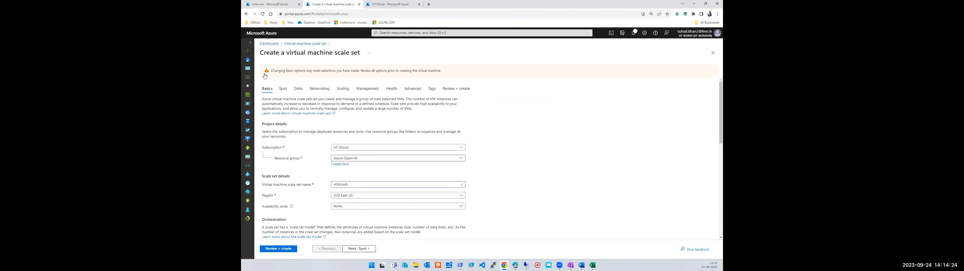
{"action": "left_click", "coordinate": [713, 53]}
{"action": "left_click", "coordinate": [506, 42]}
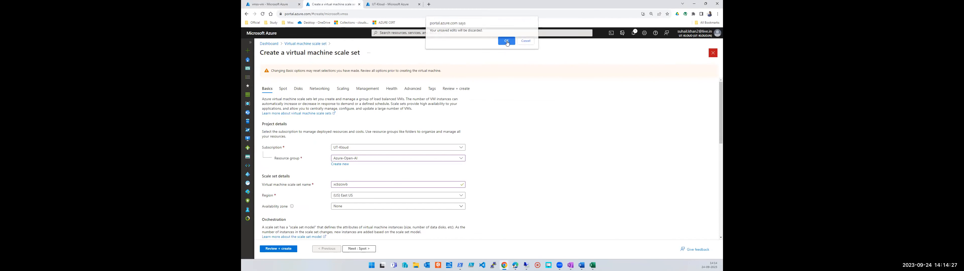
{"action": "left_click", "coordinate": [408, 32]}
{"action": "left_click", "coordinate": [388, 122]}
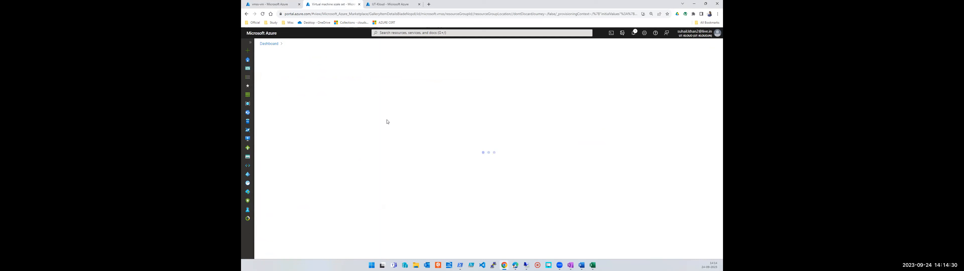
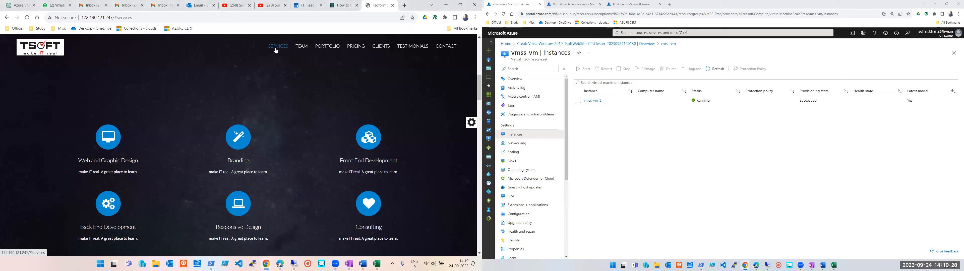
- Refresh the scale set's instance list and select the hosted website's address in the other browser window
{"action": "left_click", "coordinate": [30, 19]}
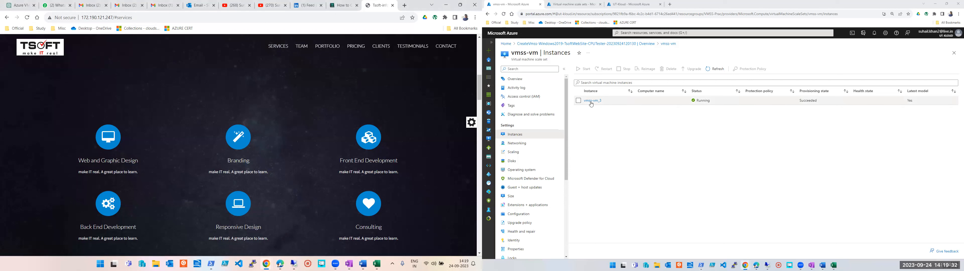
{"action": "left_click", "coordinate": [193, 18]}
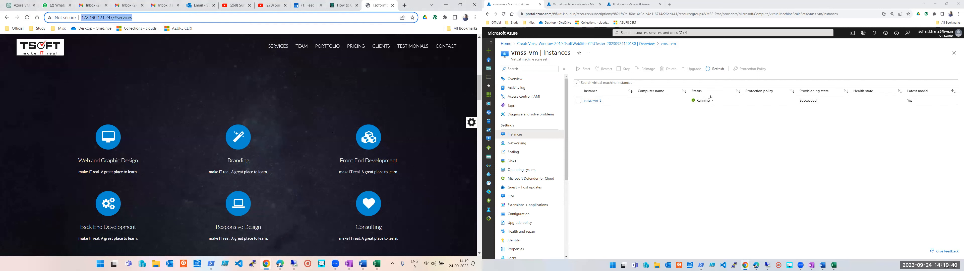
{"action": "left_click", "coordinate": [712, 69]}
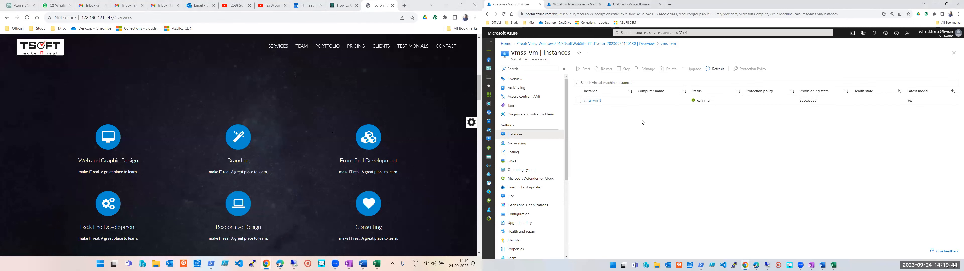
{"action": "left_click", "coordinate": [156, 17]}
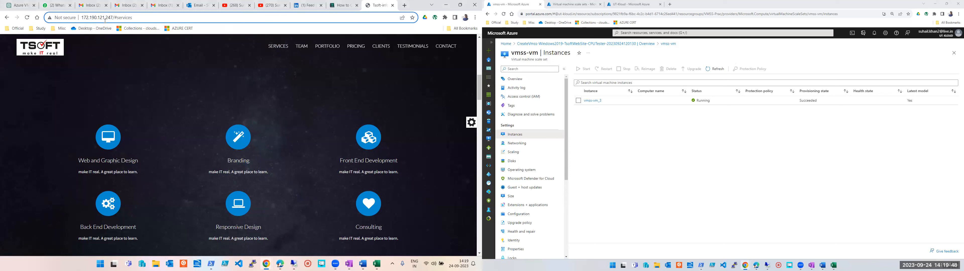
{"action": "left_click_drag", "start_coordinate": [157, 18], "coordinate": [81, 18]}
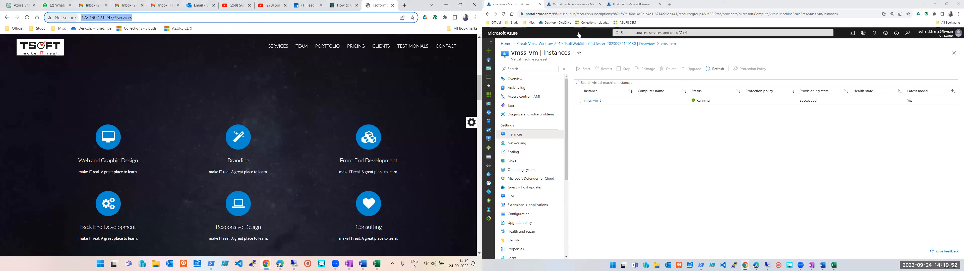
- View the vmss-vm_3 instance's overview, load the website at 172.190.121.247, and close the instance page
{"action": "left_click", "coordinate": [593, 101]}
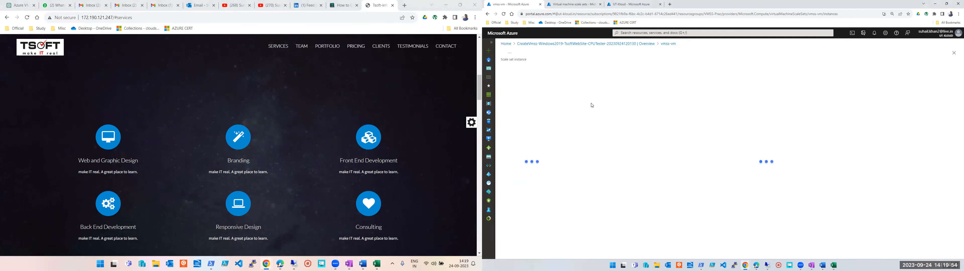
{"action": "left_click", "coordinate": [81, 17]}
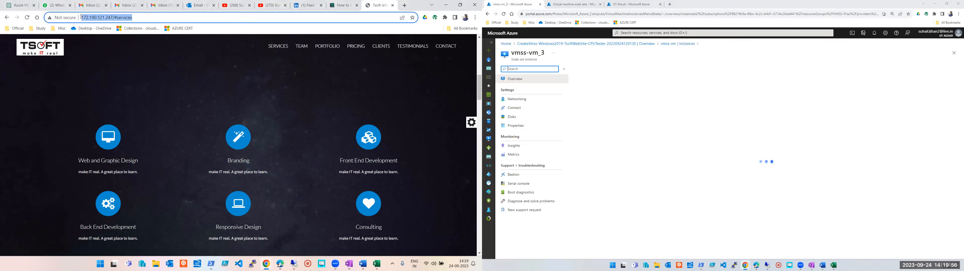
{"action": "type", "text": "172.190.121.247"}
{"action": "key", "text": "Return"}
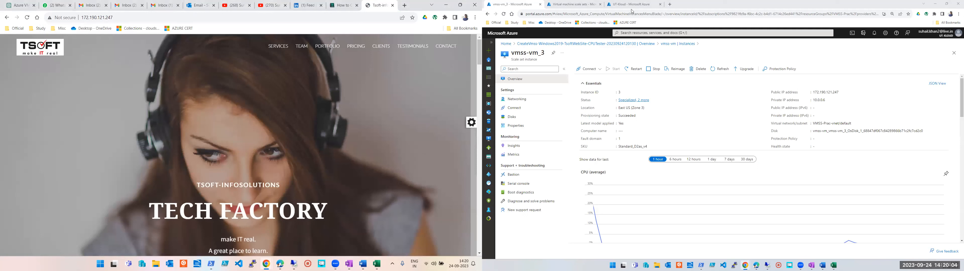
{"action": "left_click", "coordinate": [955, 53]}
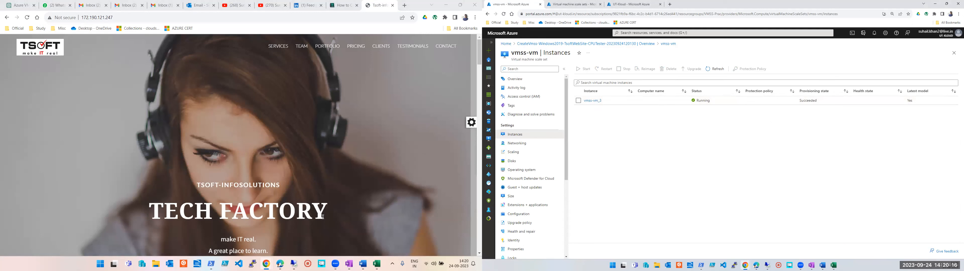
- Start a new Remote Desktop connection to 172.190.121.247
{"action": "mouse_move", "coordinate": [294, 263]}
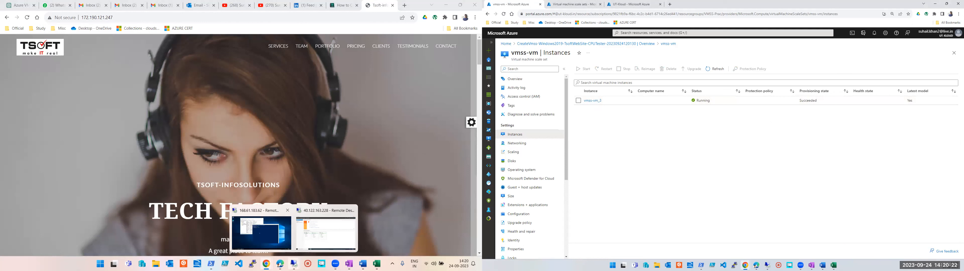
{"action": "left_click", "coordinate": [261, 233]}
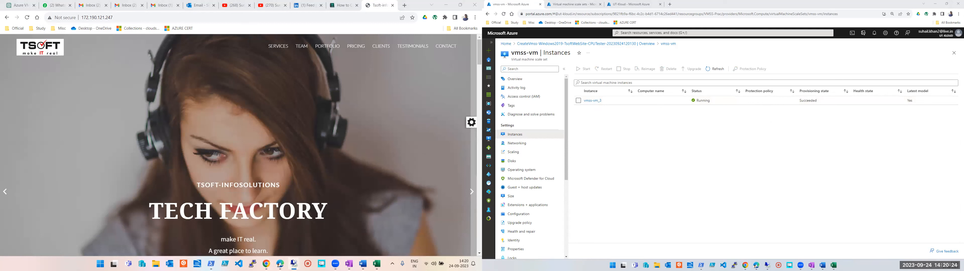
{"action": "right_click", "coordinate": [294, 262]}
{"action": "left_click", "coordinate": [282, 227]}
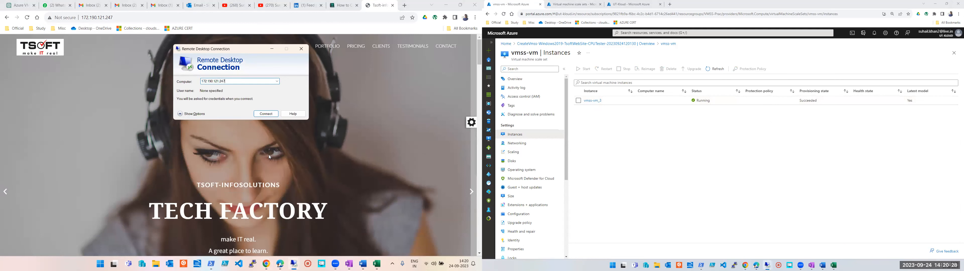
{"action": "key", "text": "Return"}
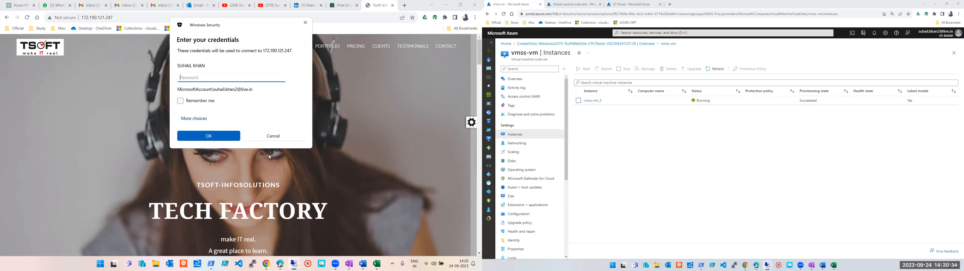
- Sign in to the remote desktop with a different account's user name and password, accepting the unverified certificate
{"action": "left_click", "coordinate": [204, 120]}
{"action": "left_click", "coordinate": [216, 149]}
{"action": "type", "text": "T"}
{"action": "key", "text": "BackSpace"}
{"action": "type", "text": "t"}
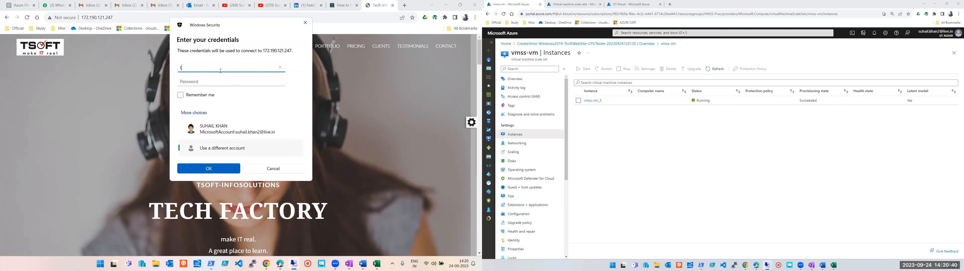
{"action": "type", "text": "apout"}
{"action": "key", "text": "Tab"}
{"action": "type", "text": "•••••••••••••"}
{"action": "key", "text": "Tab"}
{"action": "key", "text": "Return"}
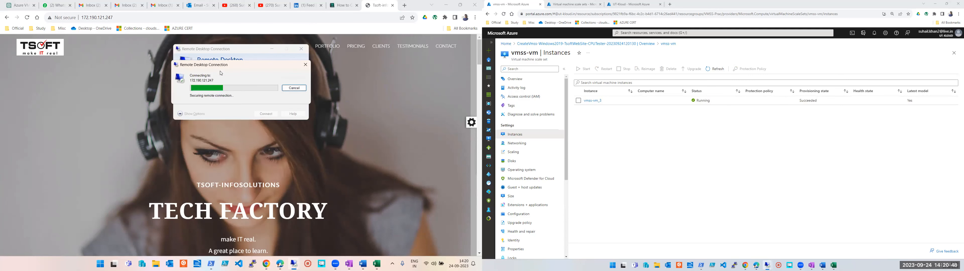
{"action": "key", "text": "Left"}
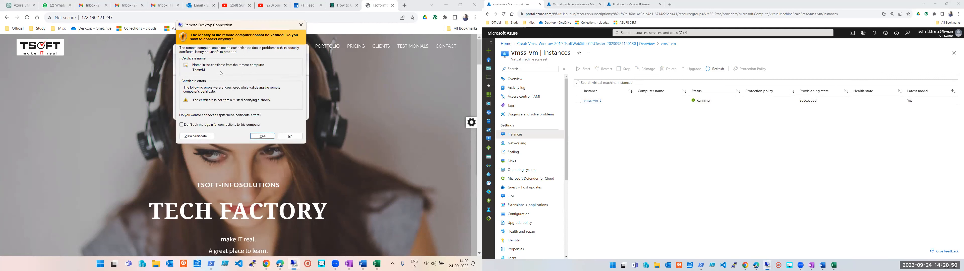
{"action": "key", "text": "Return"}
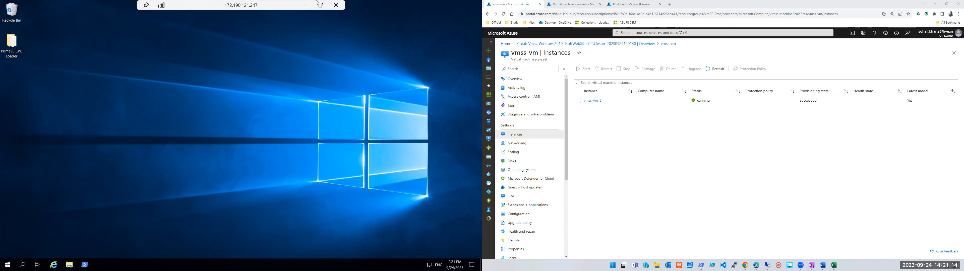
- Open Task Manager on the remote machine and move its window aside so the CPU column stays in view
{"action": "right_click", "coordinate": [344, 265]}
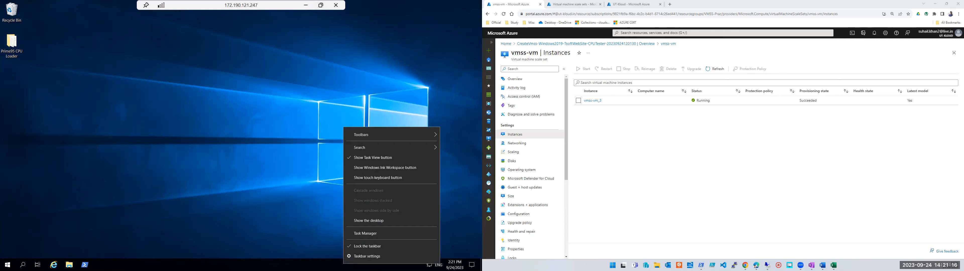
{"action": "mouse_move", "coordinate": [369, 153]}
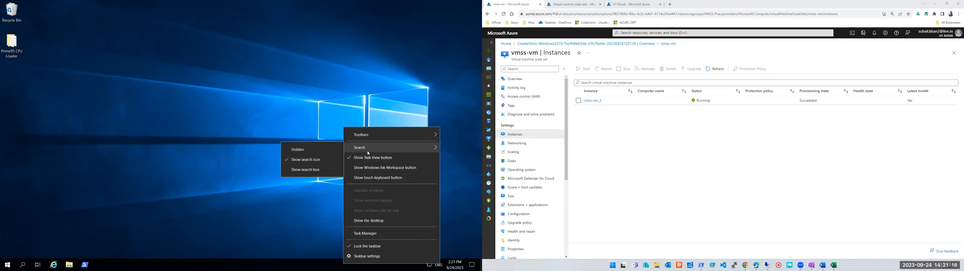
{"action": "left_click", "coordinate": [367, 236]}
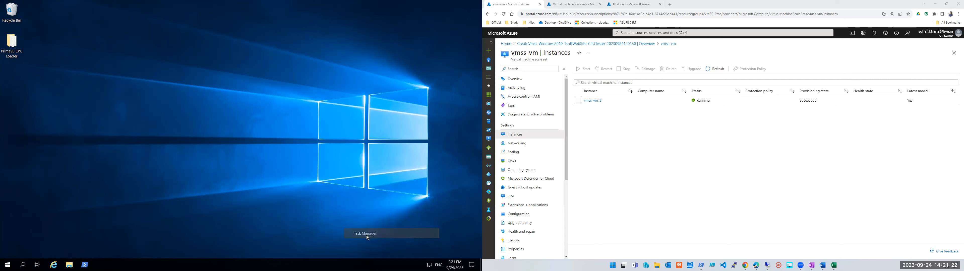
{"action": "left_click_drag", "start_coordinate": [147, 31], "coordinate": [271, 54]}
{"action": "left_click_drag", "start_coordinate": [337, 48], "coordinate": [399, 55]}
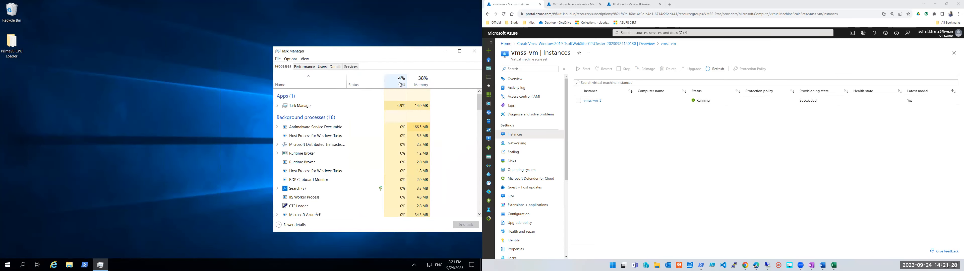
{"action": "mouse_move", "coordinate": [272, 3]}
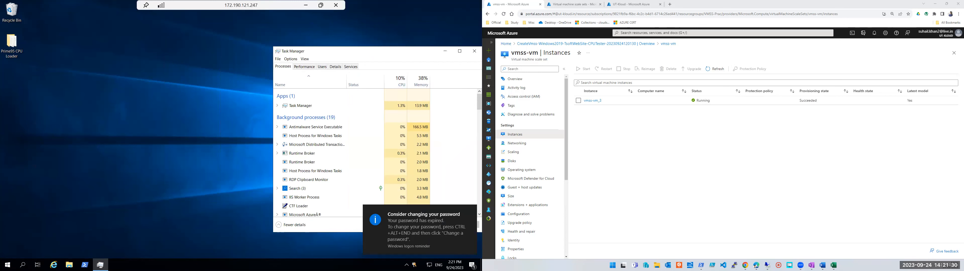
- Run the hostname command in PowerShell on the remote machine
{"action": "left_click", "coordinate": [84, 265]}
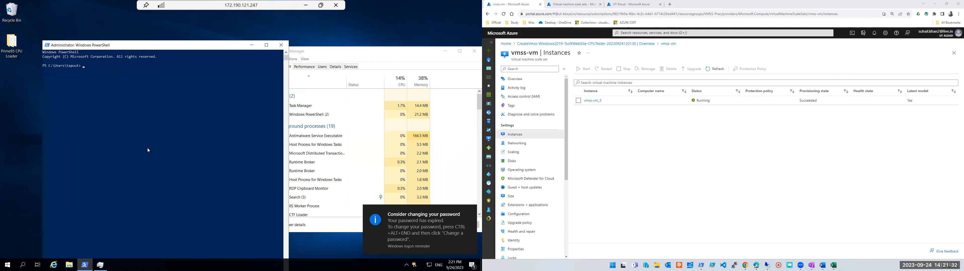
{"action": "type", "text": "hostnam"}
{"action": "type", "text": "e"}
{"action": "key", "text": "Return"}
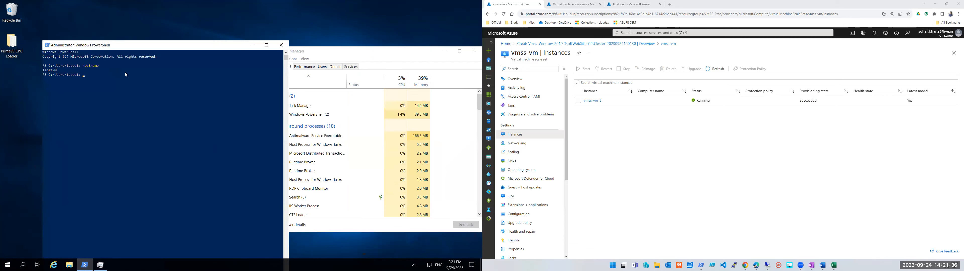
- Check the CPU load in Task Manager and refresh the scale set's instance list in the Azure portal
{"action": "left_click", "coordinate": [376, 54]}
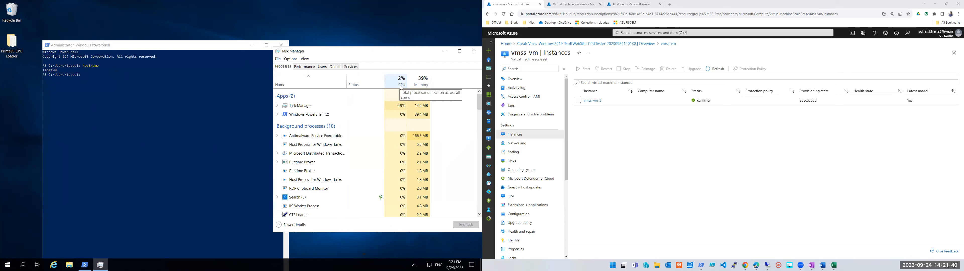
{"action": "left_click", "coordinate": [716, 69]}
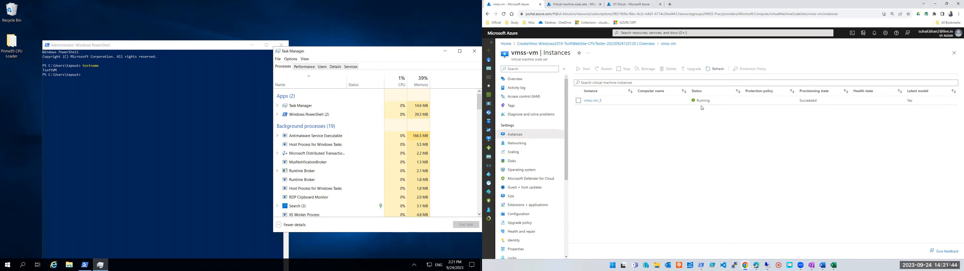
- Open the Prime95 CPU Loader folder on the remote desktop and arrange its narrowed window beside Task Manager
{"action": "double_click", "coordinate": [16, 53]}
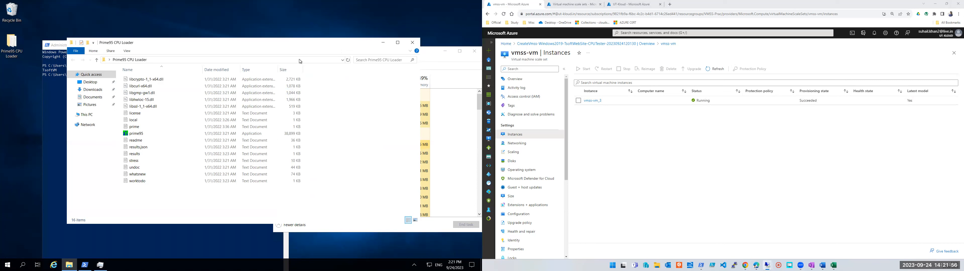
{"action": "left_click_drag", "start_coordinate": [242, 48], "coordinate": [204, 33]}
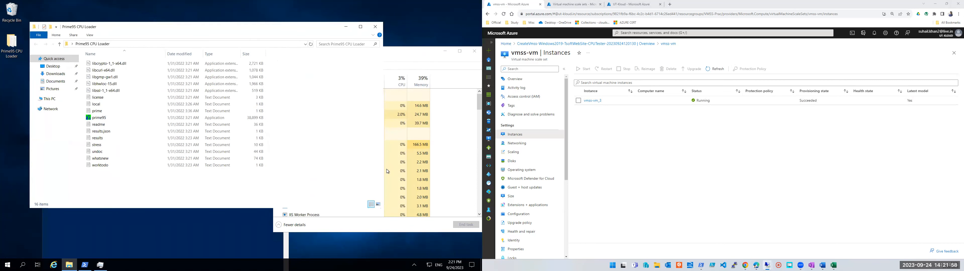
{"action": "left_click_drag", "start_coordinate": [319, 167], "coordinate": [245, 167]}
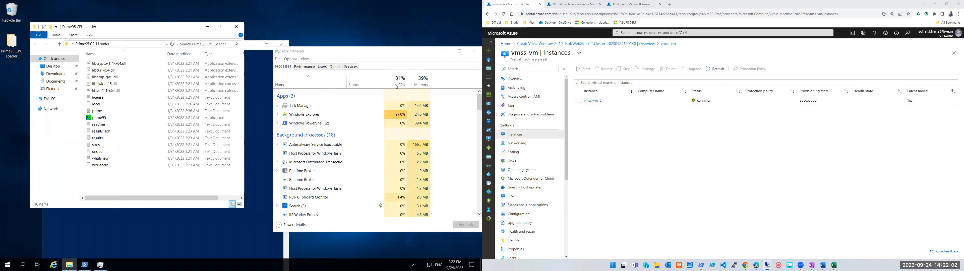
{"action": "left_click_drag", "start_coordinate": [389, 54], "coordinate": [354, 37]}
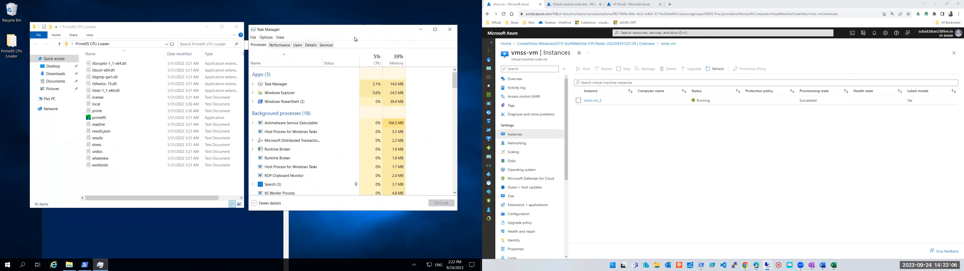
- Refresh the instance list, start prime95 on the remote machine and bring Task Manager in front of it
{"action": "left_click", "coordinate": [711, 70]}
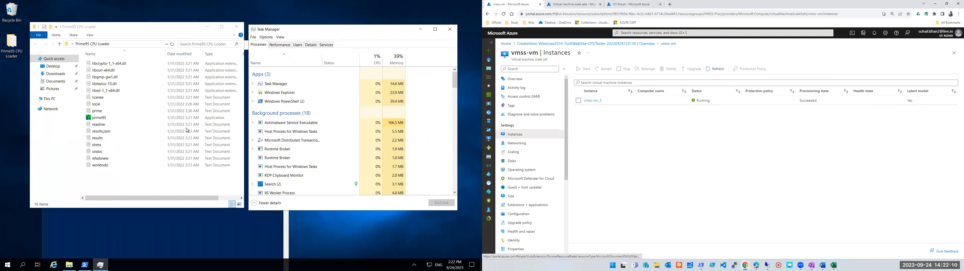
{"action": "double_click", "coordinate": [96, 118]}
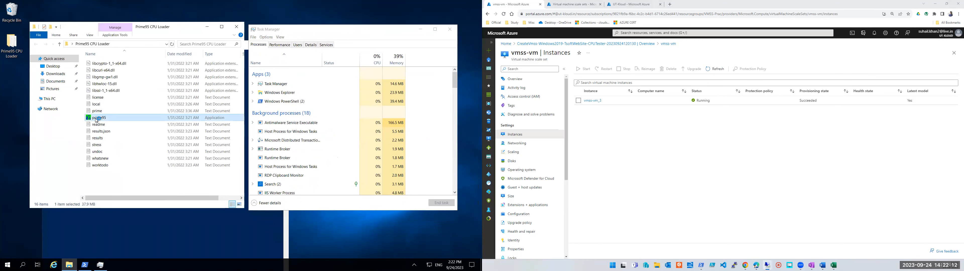
{"action": "left_click", "coordinate": [348, 107]}
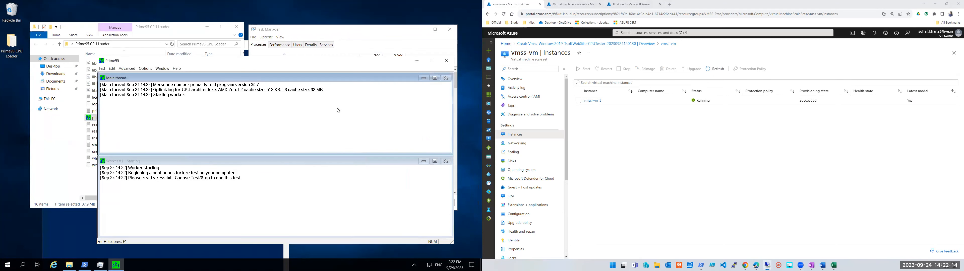
{"action": "left_click", "coordinate": [324, 32]}
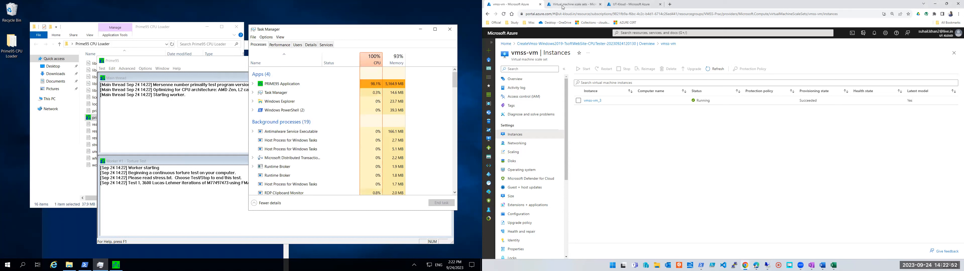
- Refresh the vmss-vm instances and open the Virtual machine scale sets list in the second portal page
{"action": "left_click", "coordinate": [713, 69]}
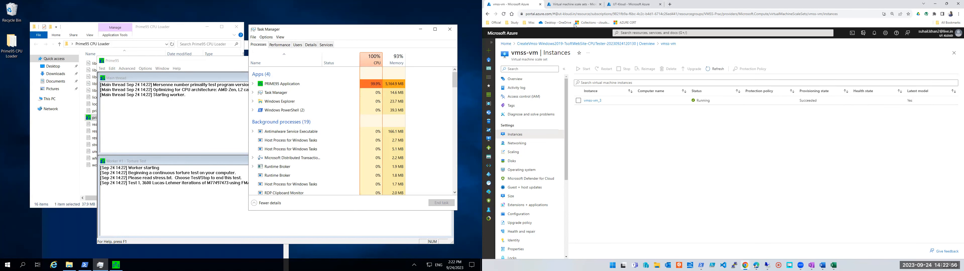
{"action": "left_click", "coordinate": [575, 5]}
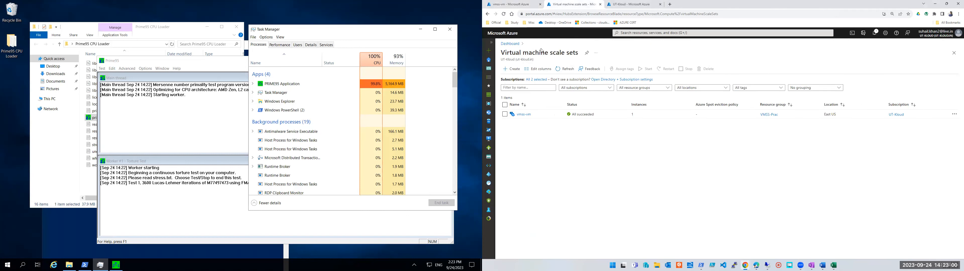
{"action": "left_click", "coordinate": [672, 33]}
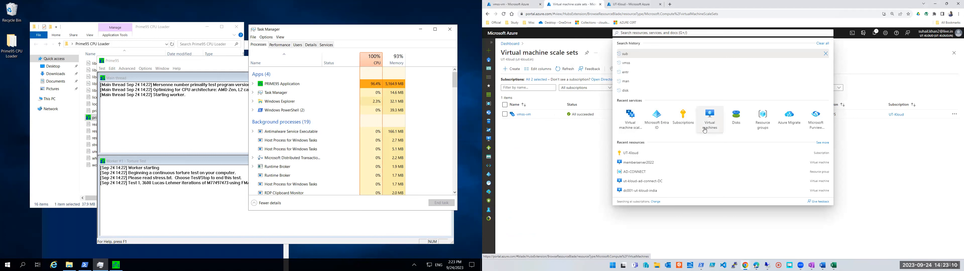
{"action": "left_click", "coordinate": [634, 122]}
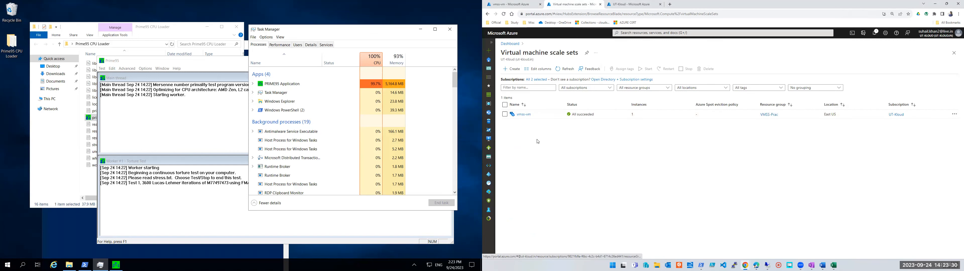
{"action": "left_click", "coordinate": [511, 69]}
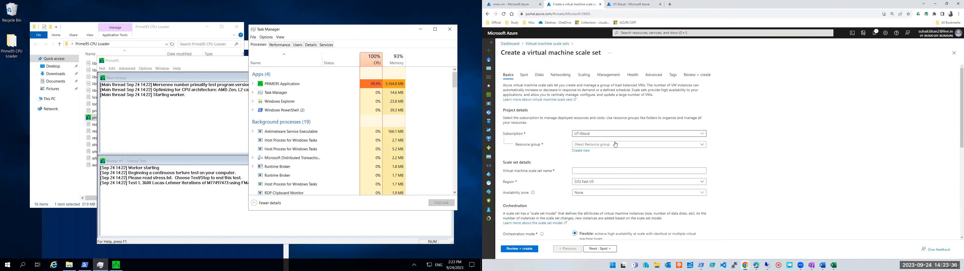
{"action": "left_click", "coordinate": [586, 151]}
{"action": "type", "text": "Temp"}
{"action": "left_click", "coordinate": [826, 144]}
{"action": "key", "text": "ctrl+plus"}
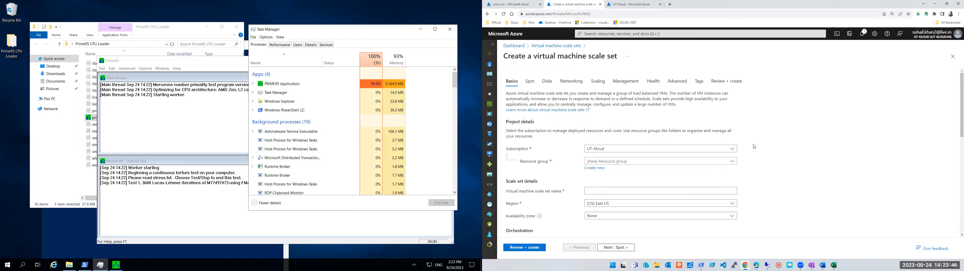
{"action": "mouse_move", "coordinate": [347, 3]}
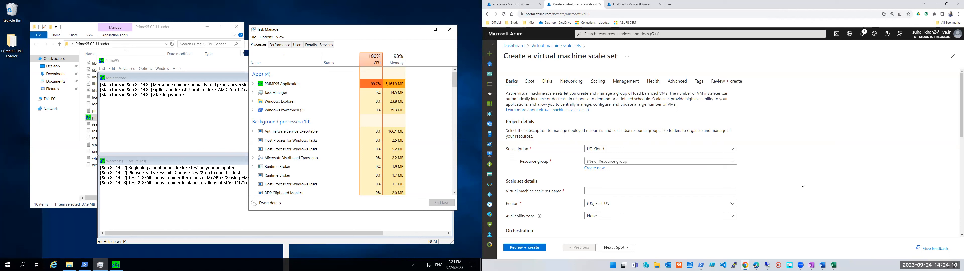
{"action": "left_click", "coordinate": [951, 59]}
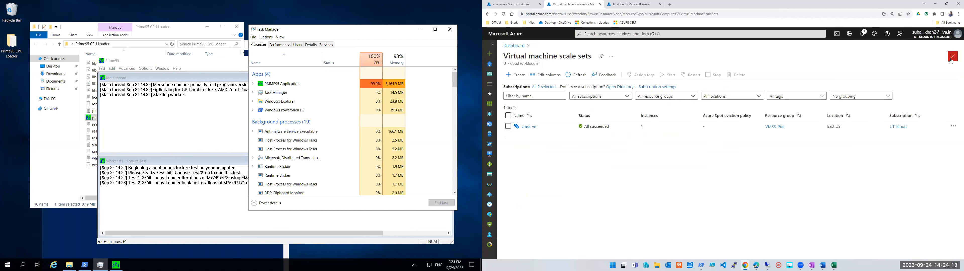
{"action": "left_click", "coordinate": [516, 79]}
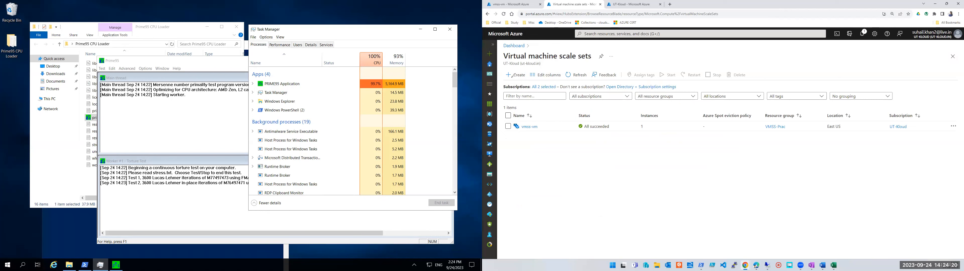
{"action": "left_click_drag", "start_coordinate": [513, 69], "coordinate": [513, 72]}
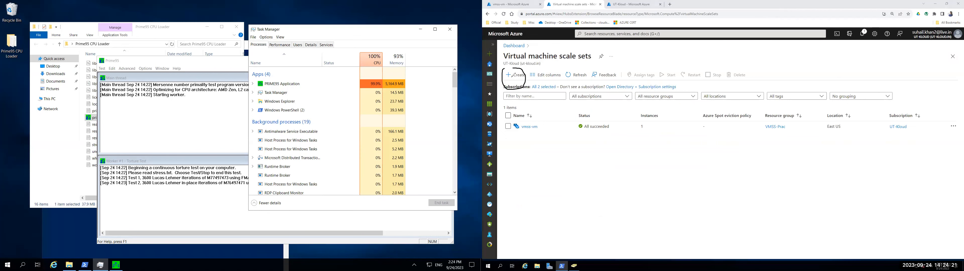
{"action": "left_click", "coordinate": [756, 44]}
- Start creating a virtual machine scale set and assign it a new resource group named Temp-001
{"action": "left_click", "coordinate": [516, 76]}
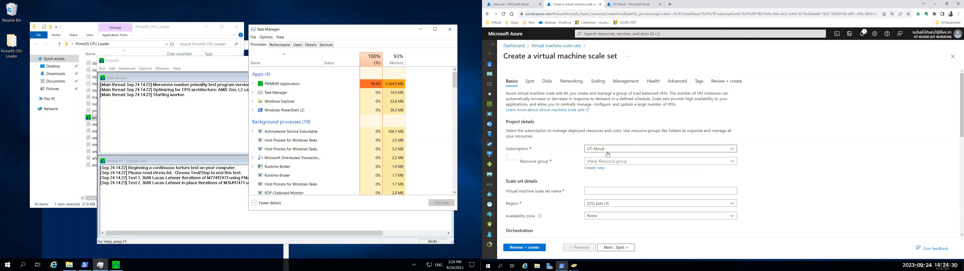
{"action": "scroll", "coordinate": [608, 155], "scroll_direction": "down", "scroll_amount": 2}
{"action": "left_click", "coordinate": [625, 113]}
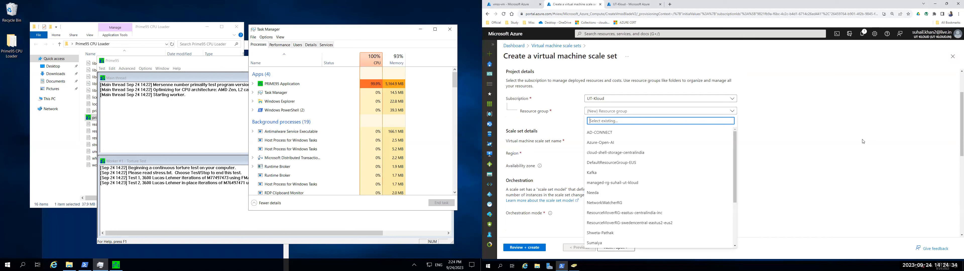
{"action": "left_click", "coordinate": [625, 112]}
{"action": "left_click", "coordinate": [593, 119]}
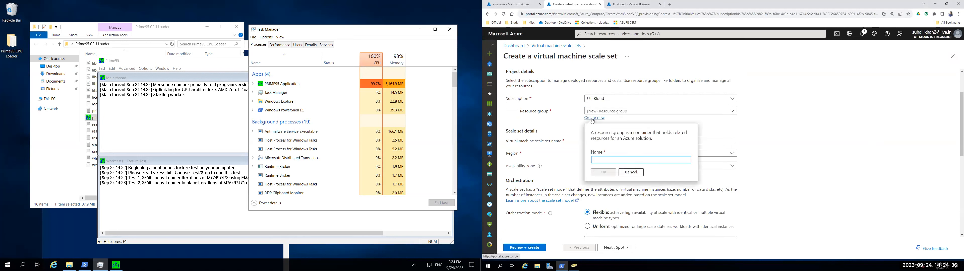
{"action": "type", "text": "Temp-001"}
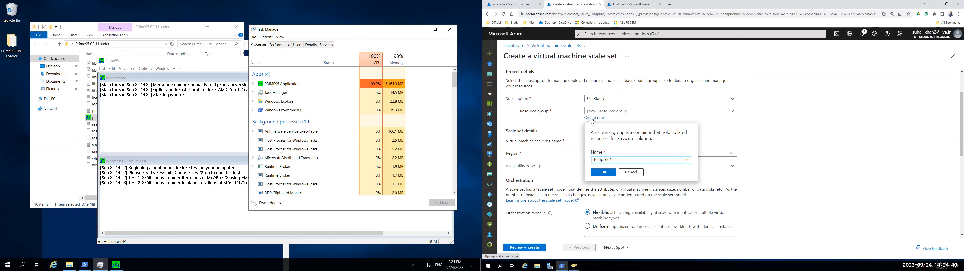
{"action": "left_click", "coordinate": [601, 172]}
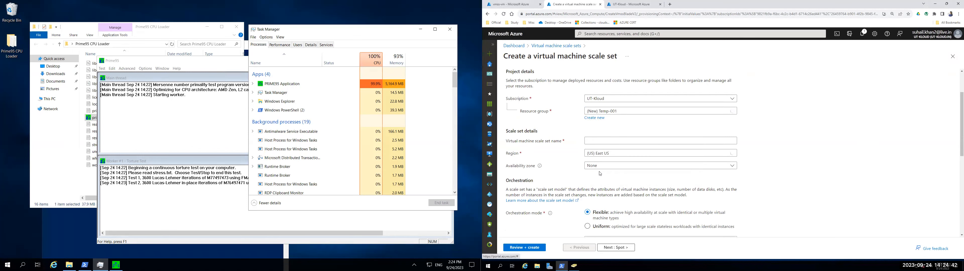
- Name the scale set newvmss and look through the availability zone options, leaving the selection at None
{"action": "left_click", "coordinate": [601, 141]}
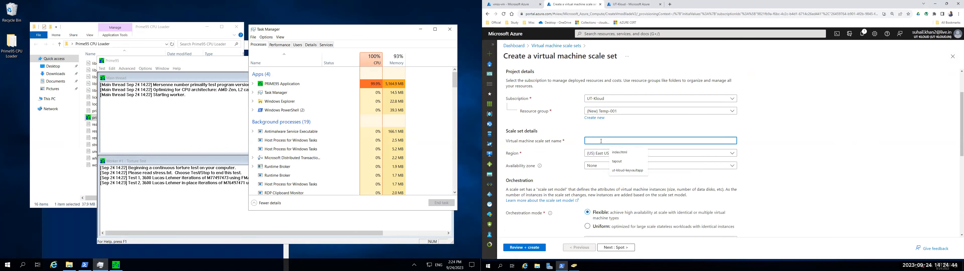
{"action": "type", "text": "newvmss"}
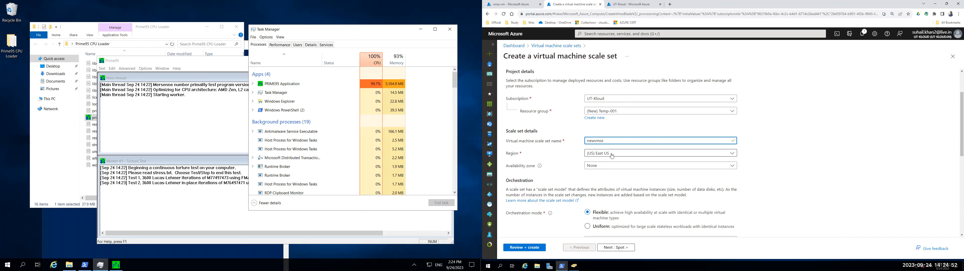
{"action": "left_click", "coordinate": [731, 165]}
{"action": "left_click", "coordinate": [591, 175]}
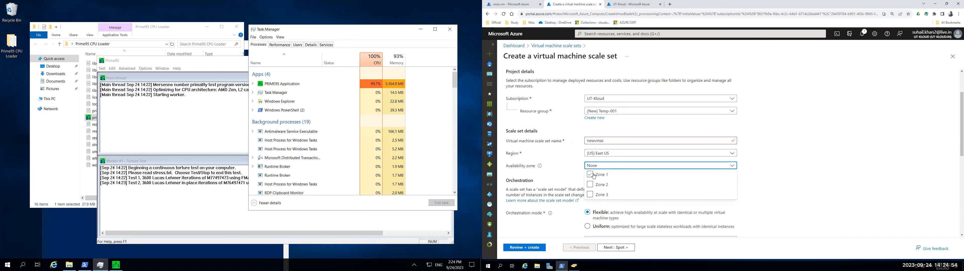
{"action": "left_click", "coordinate": [592, 179]}
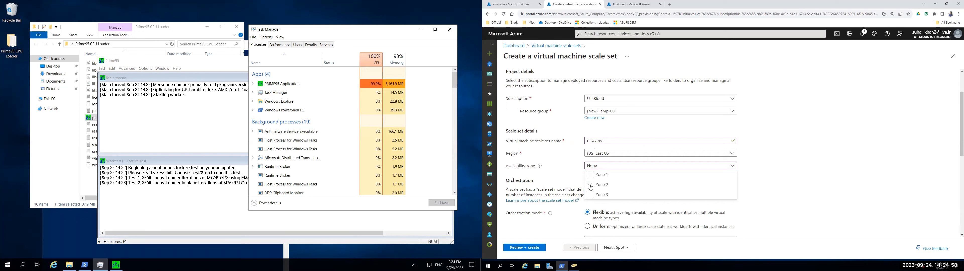
{"action": "left_click", "coordinate": [590, 194]}
{"action": "left_click", "coordinate": [823, 173]}
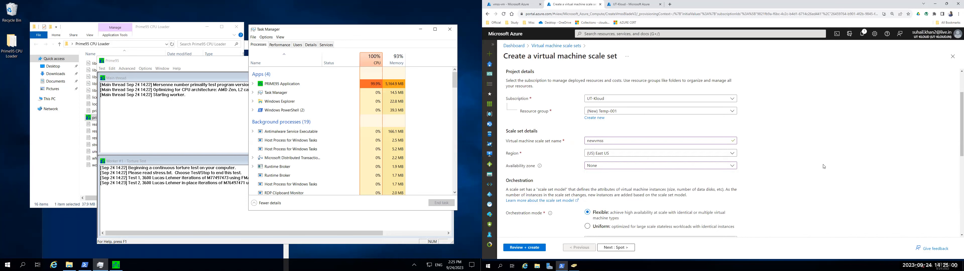
- Set the new scale set's orchestration mode to Uniform and check the vmss-vm instance list
{"action": "scroll", "coordinate": [824, 173], "scroll_direction": "down", "scroll_amount": 4}
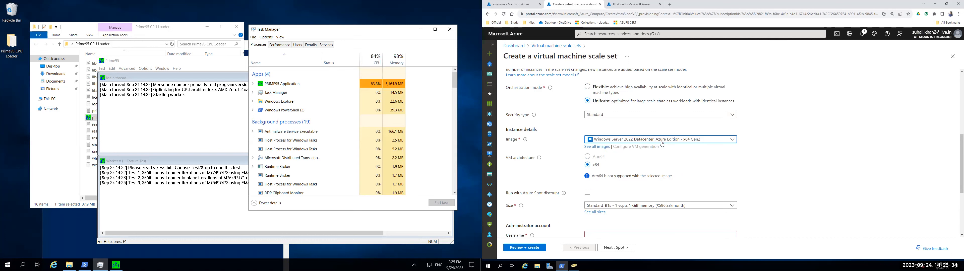
{"action": "left_click", "coordinate": [514, 6]}
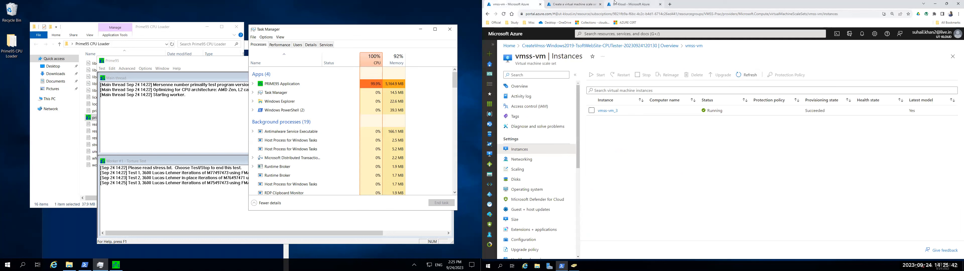
{"action": "left_click", "coordinate": [580, 5]}
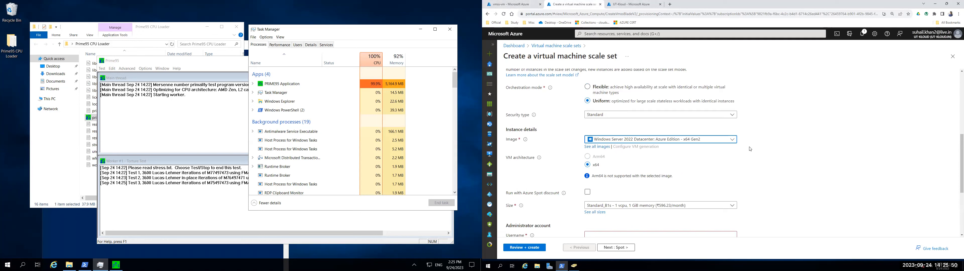
{"action": "scroll", "coordinate": [651, 117], "scroll_direction": "down", "scroll_amount": 1}
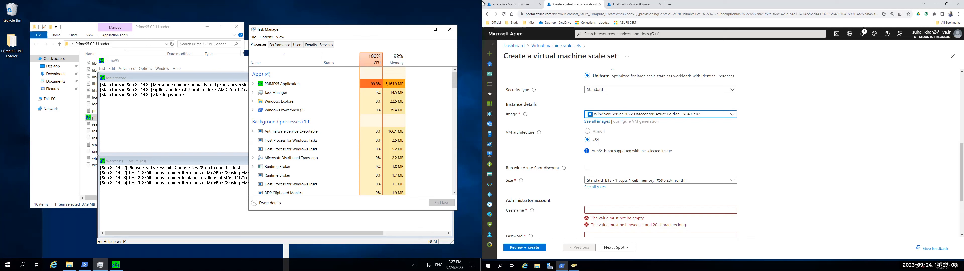
- Refresh the vmss-vm instance list twice to check for scale-out, then return to the scale set creation form
{"action": "left_click", "coordinate": [512, 4]}
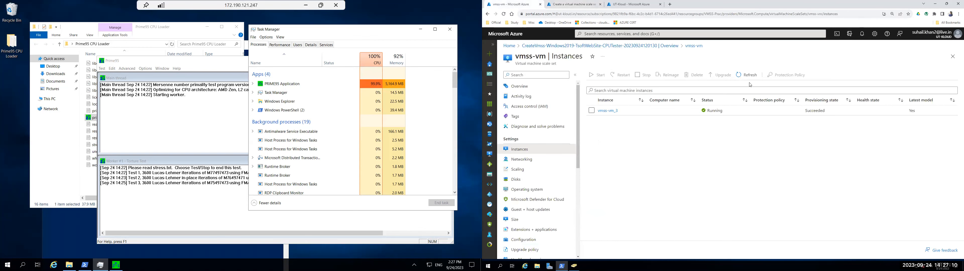
{"action": "left_click", "coordinate": [747, 75]}
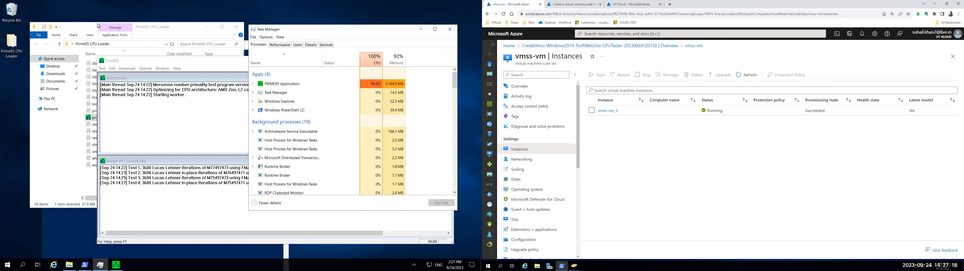
{"action": "left_click", "coordinate": [745, 76]}
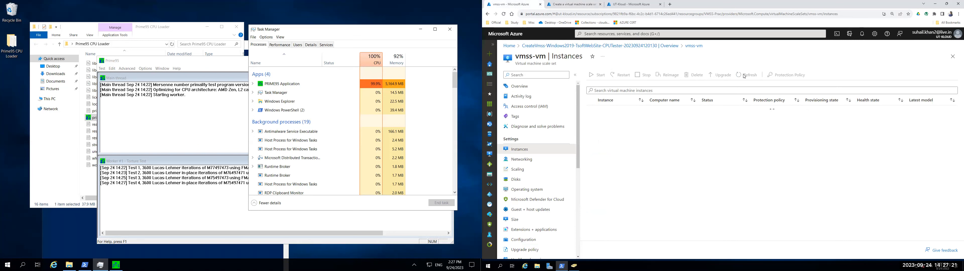
{"action": "left_click", "coordinate": [586, 7]}
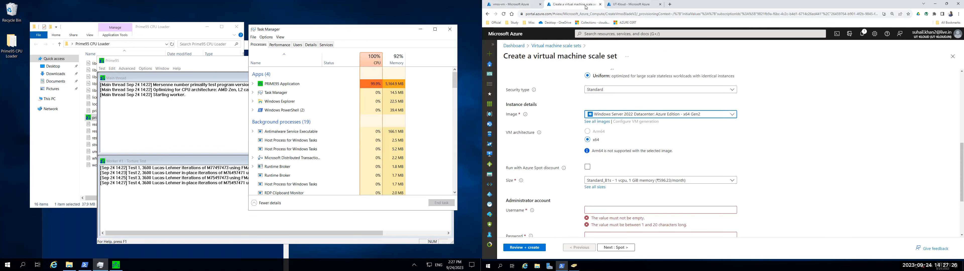
- Choose the custom image TsoftInfosolutions/Windows2019-TsoftWebSite-CPUTester/latest - x64 Gen2 and review the administrator account fields
{"action": "left_click", "coordinate": [668, 115]}
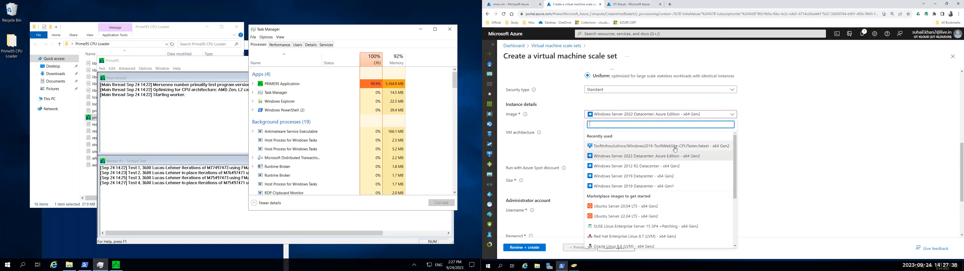
{"action": "left_click", "coordinate": [631, 147]}
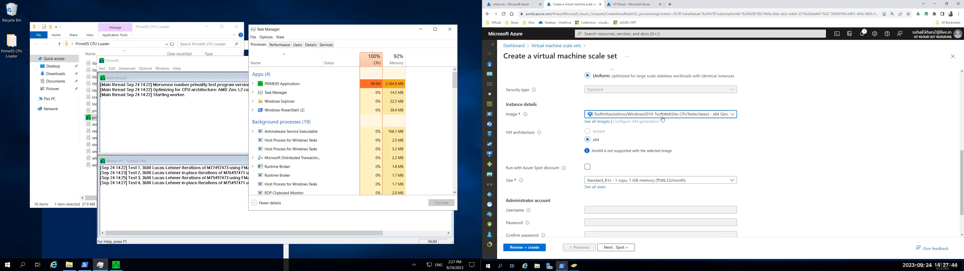
{"action": "key", "text": "alt+Tab"}
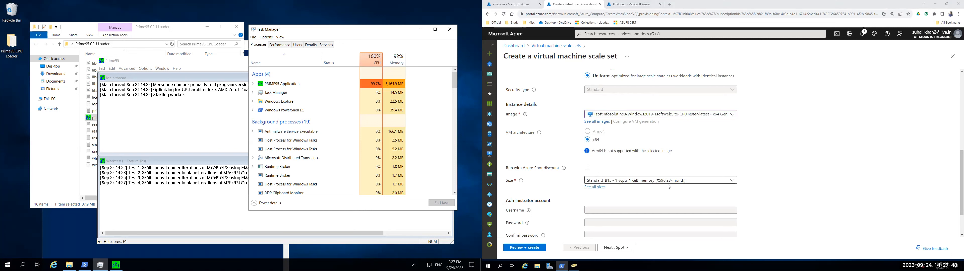
{"action": "scroll", "coordinate": [610, 180], "scroll_direction": "down", "scroll_amount": 2}
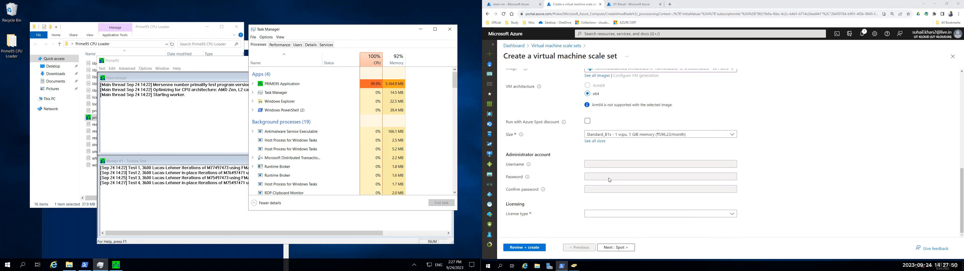
{"action": "scroll", "coordinate": [610, 181], "scroll_direction": "up", "scroll_amount": 2}
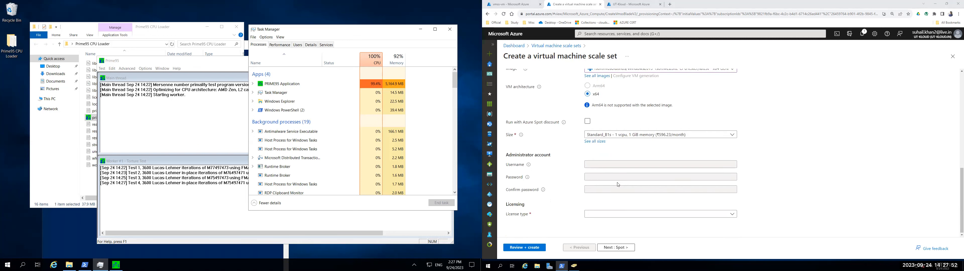
- Review the images available for the new scale set and check the vmss-vm instances page
{"action": "left_click", "coordinate": [665, 119]}
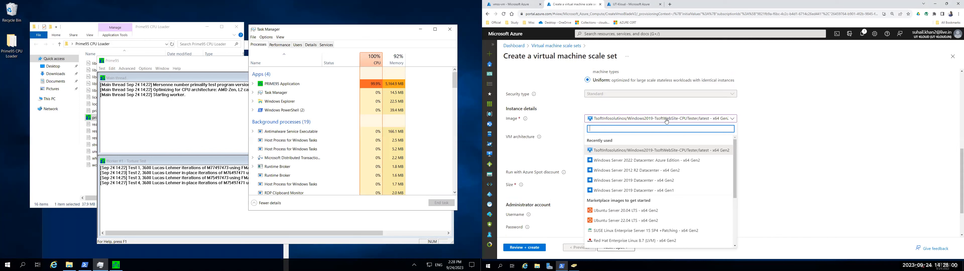
{"action": "left_click", "coordinate": [509, 4]}
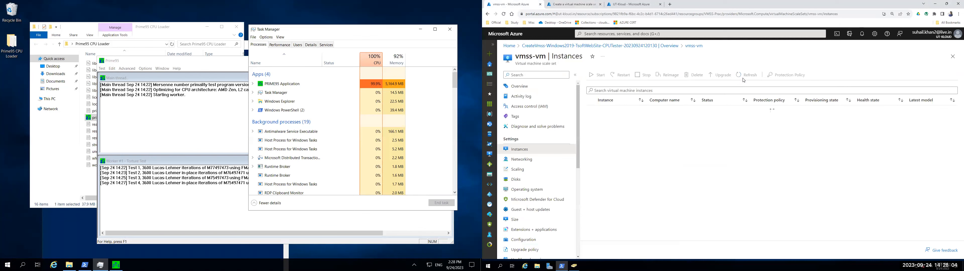
{"action": "left_click", "coordinate": [574, 4]}
{"action": "left_click", "coordinate": [852, 183]}
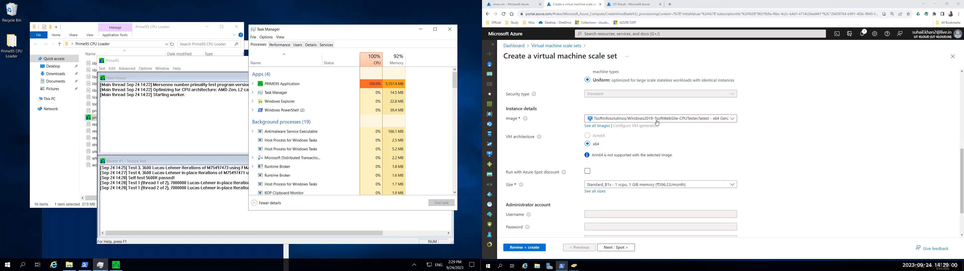
- Refresh the vmss-vm instance list repeatedly to check whether autoscaling adds instances
{"action": "left_click", "coordinate": [512, 4]}
{"action": "left_click", "coordinate": [748, 76]}
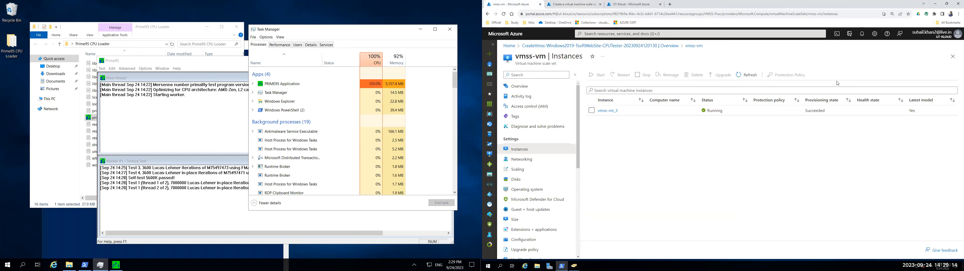
{"action": "left_click", "coordinate": [746, 77]}
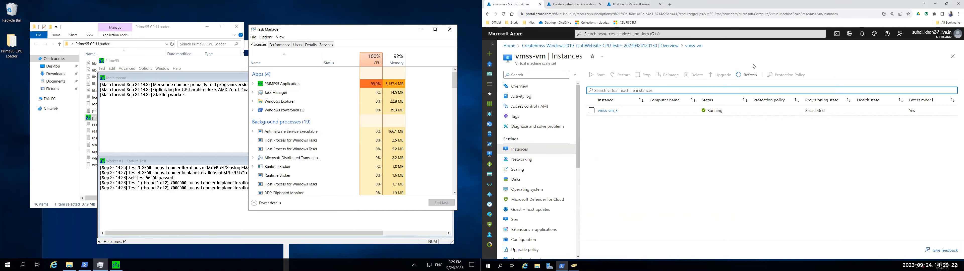
{"action": "left_click", "coordinate": [746, 77]}
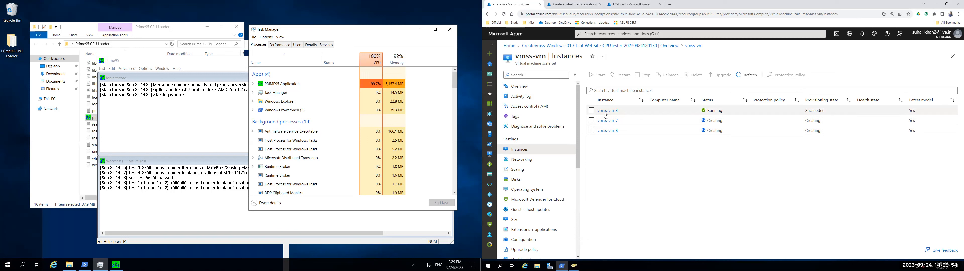
- Return to the scale set creation form and enter tapout as the administrator username
{"action": "left_click", "coordinate": [572, 3]}
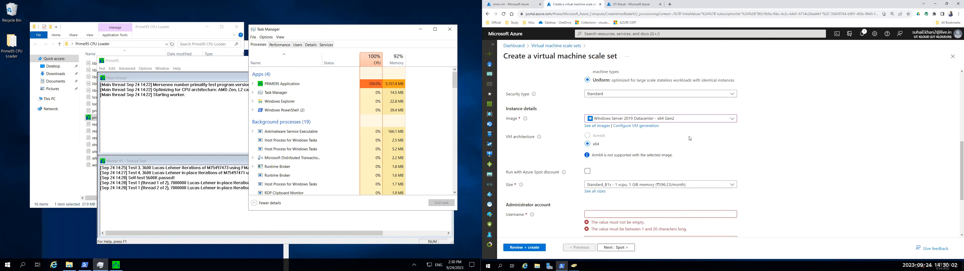
{"action": "scroll", "coordinate": [690, 138], "scroll_direction": "down", "scroll_amount": 1}
{"action": "left_click", "coordinate": [629, 189]}
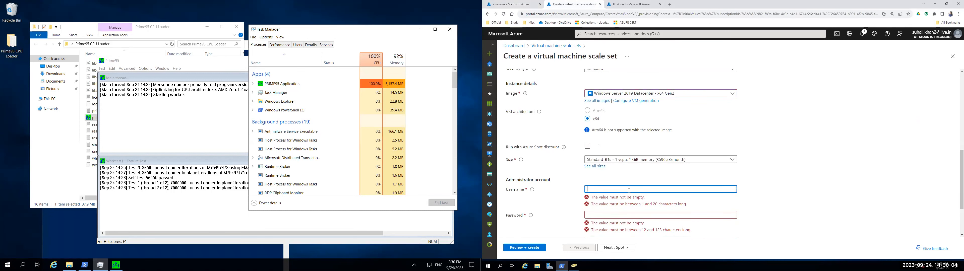
{"action": "left_click", "coordinate": [618, 215]}
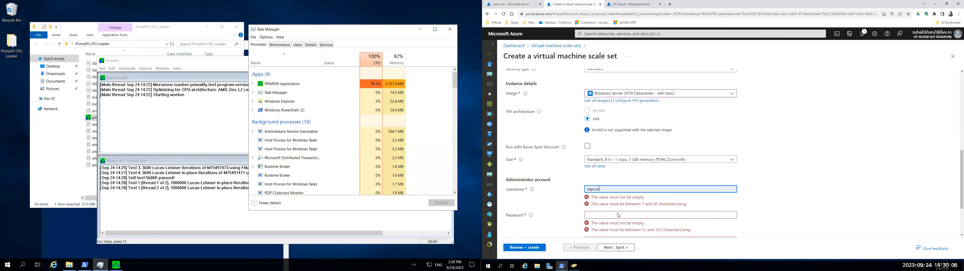
{"action": "left_click", "coordinate": [619, 202]}
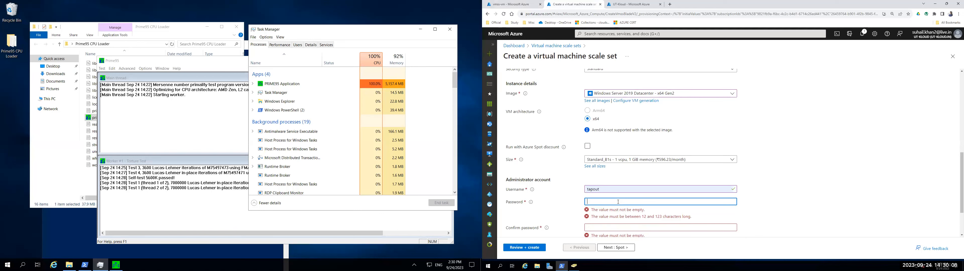
- Check the vmss-vm instances, then enter and confirm the administrator password for the new scale set
{"action": "left_click", "coordinate": [531, 5]}
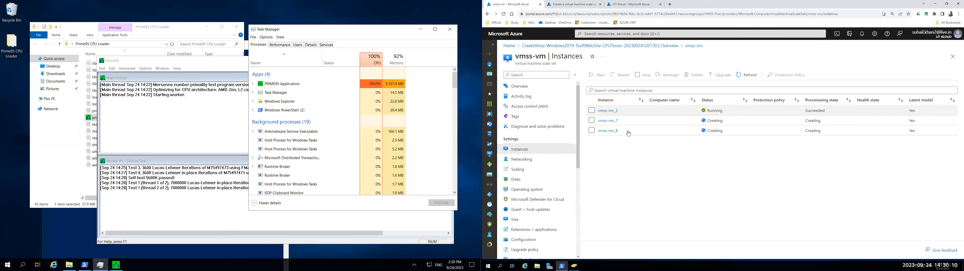
{"action": "left_click", "coordinate": [573, 4]}
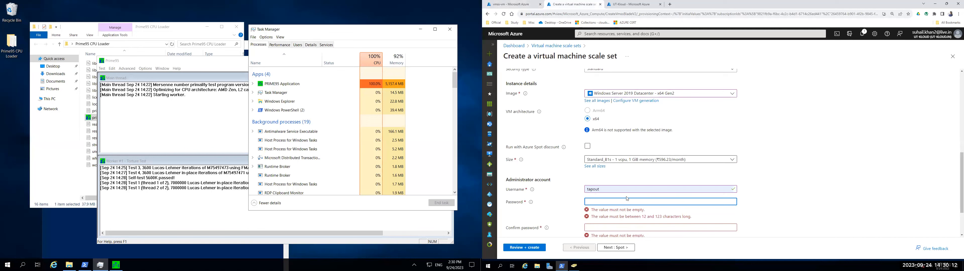
{"action": "scroll", "coordinate": [628, 199], "scroll_direction": "up", "scroll_amount": 1}
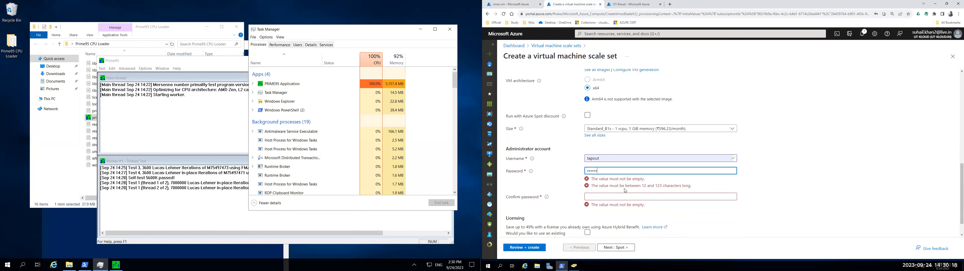
{"action": "type", "text": "•••"}
{"action": "key", "text": "Tab"}
{"action": "type", "text": "••••••••••••"}
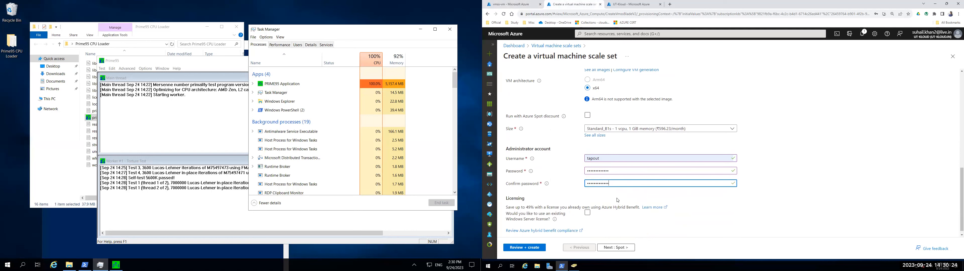
{"action": "scroll", "coordinate": [617, 200], "scroll_direction": "down", "scroll_amount": 2}
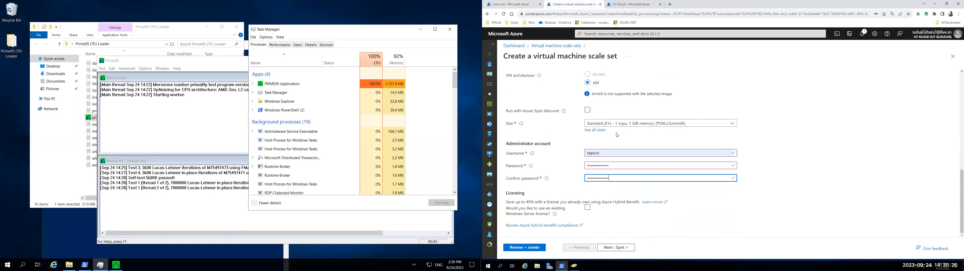
{"action": "scroll", "coordinate": [600, 122], "scroll_direction": "up", "scroll_amount": 1}
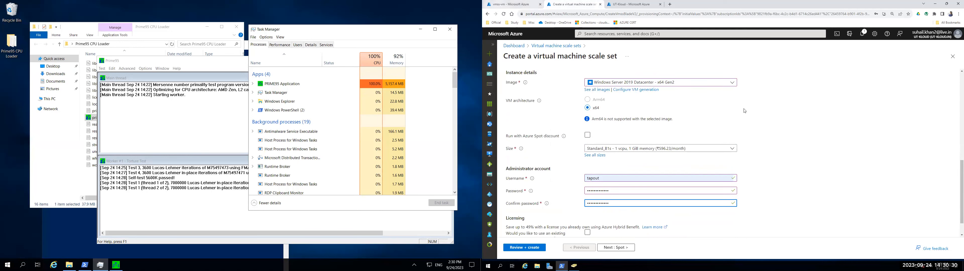
- Check the vmss-vm instances again and review the Spot and Disks settings of the new scale set
{"action": "key", "text": "ctrl+shift+Tab"}
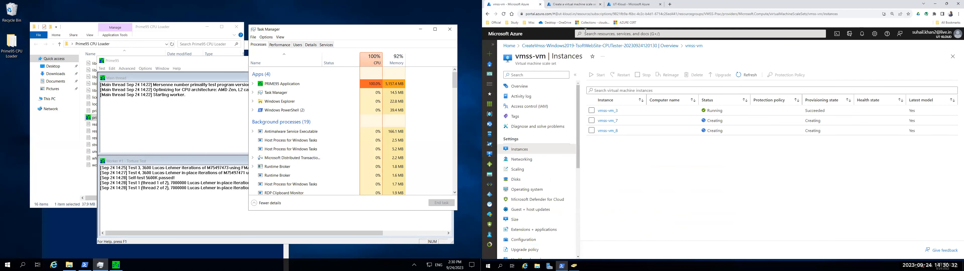
{"action": "left_click", "coordinate": [575, 5]}
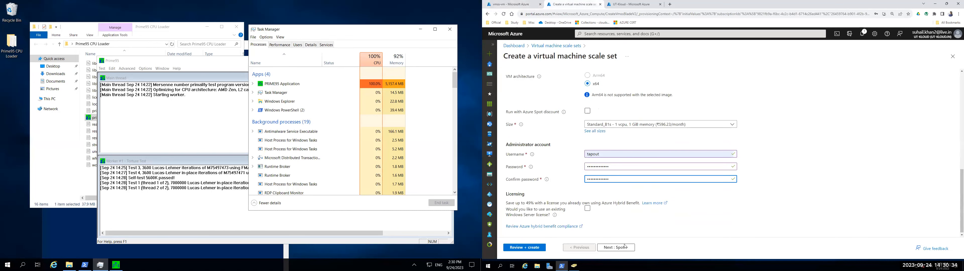
{"action": "left_click", "coordinate": [617, 247]}
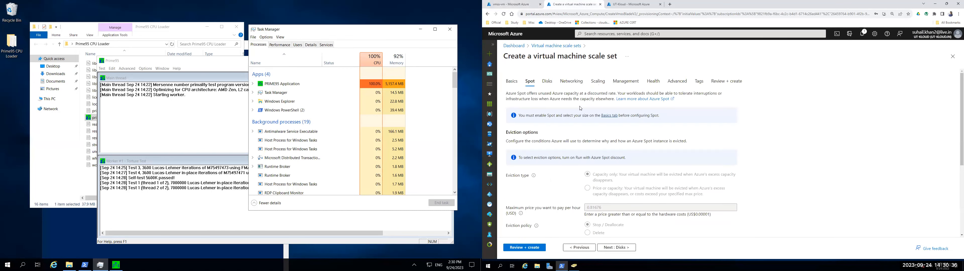
{"action": "scroll", "coordinate": [580, 108], "scroll_direction": "down", "scroll_amount": 3}
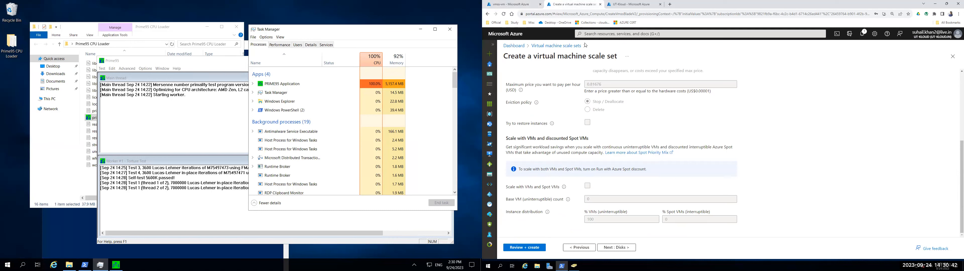
{"action": "left_click", "coordinate": [617, 247]}
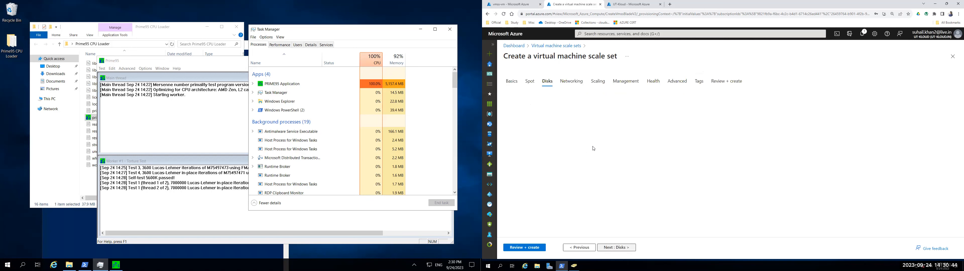
{"action": "scroll", "coordinate": [597, 127], "scroll_direction": "down", "scroll_amount": 3}
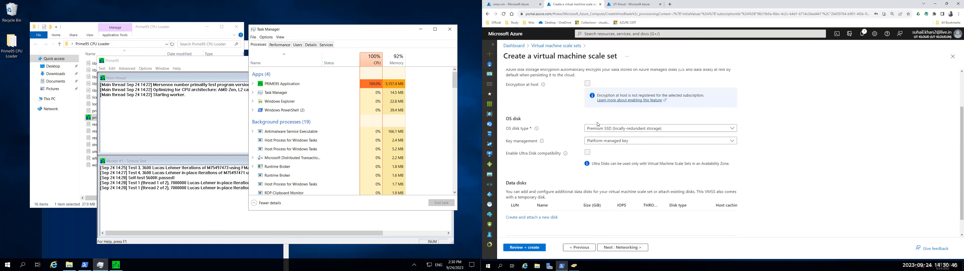
{"action": "scroll", "coordinate": [598, 125], "scroll_direction": "up", "scroll_amount": 2}
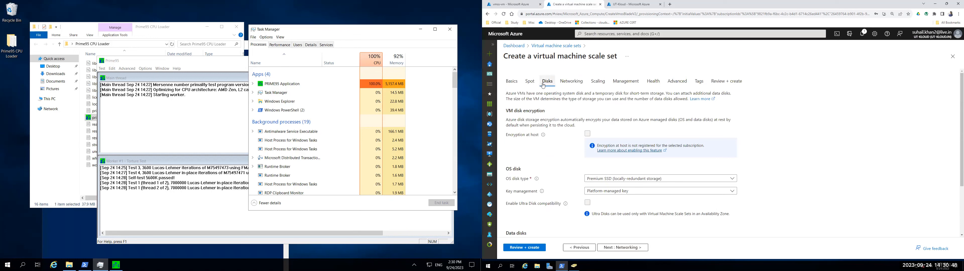
{"action": "left_click", "coordinate": [618, 247]}
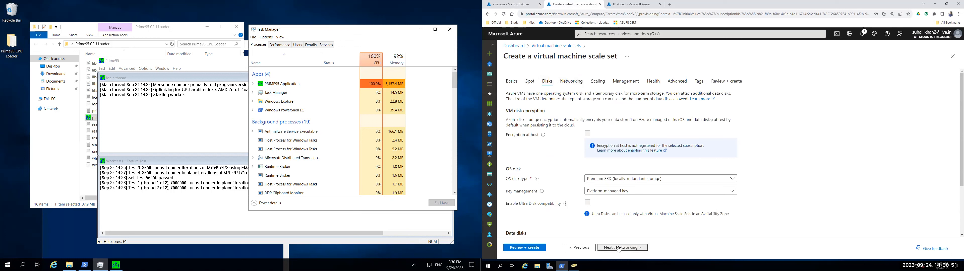
- Preview the Custom autoscale rules in the Scaling settings, then set the scaling policy back to Manual
{"action": "left_click", "coordinate": [598, 81]}
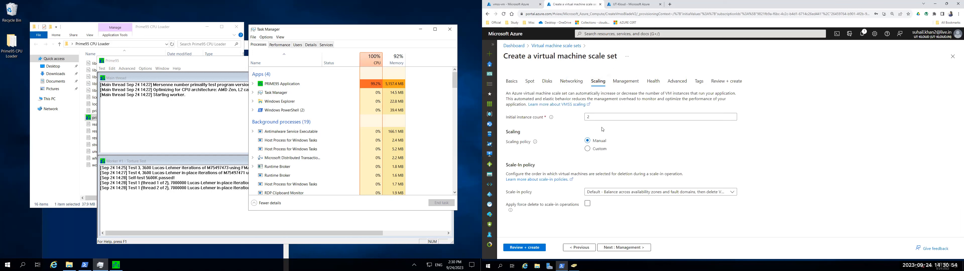
{"action": "left_click", "coordinate": [622, 204]}
{"action": "left_click", "coordinate": [598, 149]}
{"action": "scroll", "coordinate": [598, 195], "scroll_direction": "down", "scroll_amount": 5}
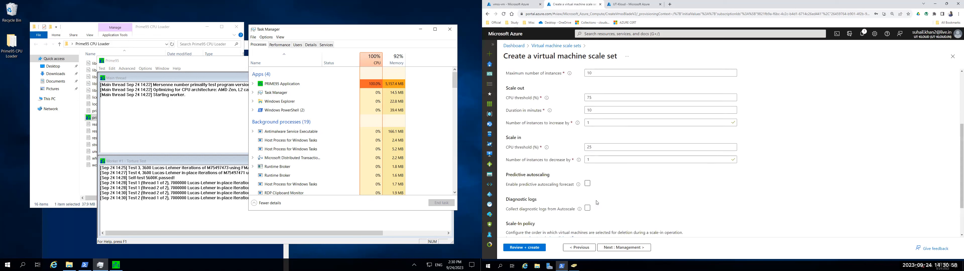
{"action": "scroll", "coordinate": [598, 195], "scroll_direction": "up", "scroll_amount": 5}
{"action": "left_click", "coordinate": [597, 141]}
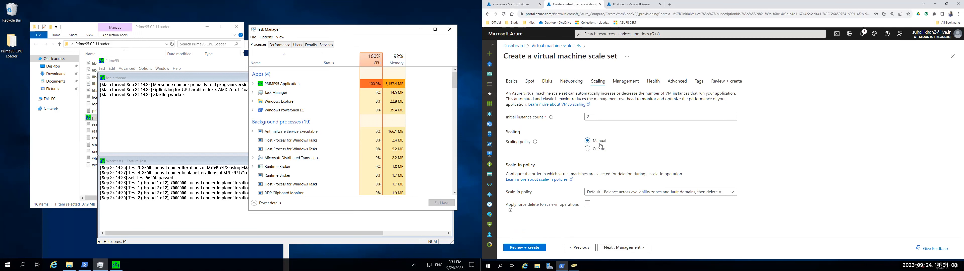
- Check the vmss-vm instances, then set the new scale set's scaling policy to Custom and review its scale-out and scale-in rules
{"action": "left_click", "coordinate": [515, 6]}
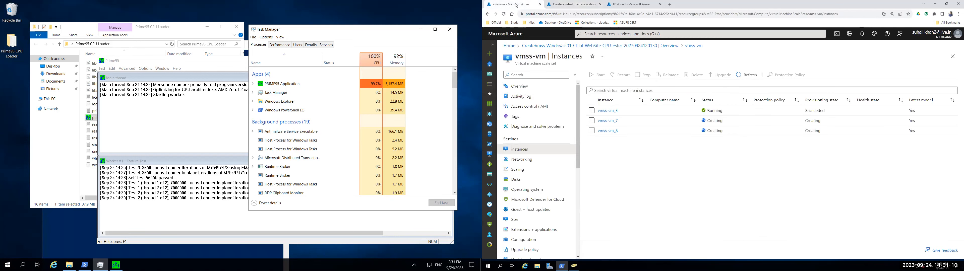
{"action": "left_click", "coordinate": [576, 5]}
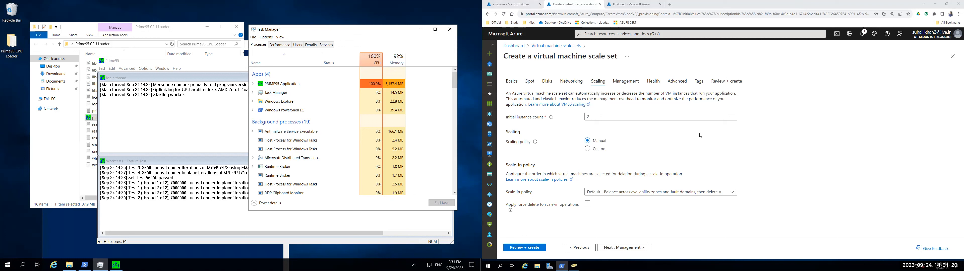
{"action": "left_click", "coordinate": [587, 149]}
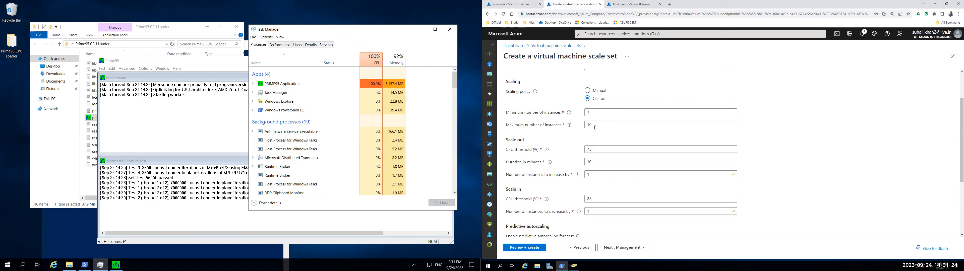
{"action": "scroll", "coordinate": [600, 146], "scroll_direction": "down", "scroll_amount": 3}
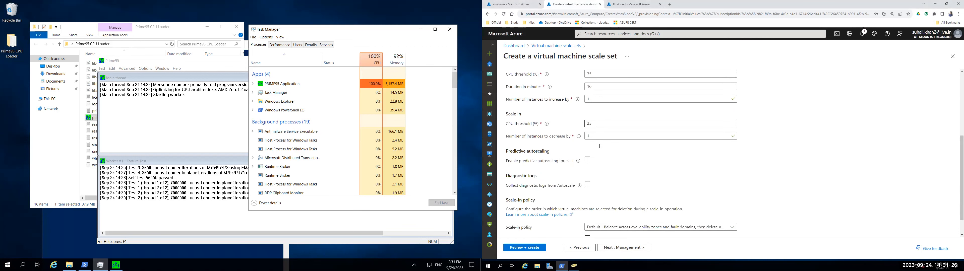
{"action": "scroll", "coordinate": [601, 151], "scroll_direction": "up", "scroll_amount": 5}
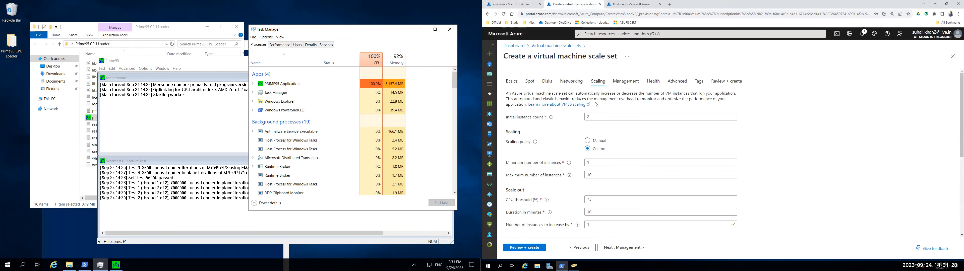
- Review the new scale set's Management settings, toggling the overprovisioning option and checking the vmss-vm instances in between
{"action": "left_click", "coordinate": [627, 82]}
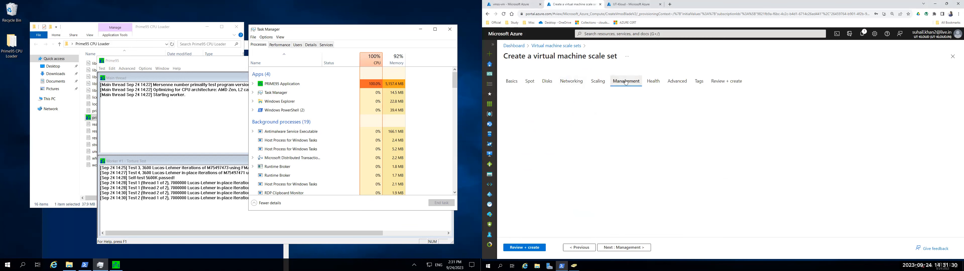
{"action": "scroll", "coordinate": [661, 195], "scroll_direction": "down", "scroll_amount": 3}
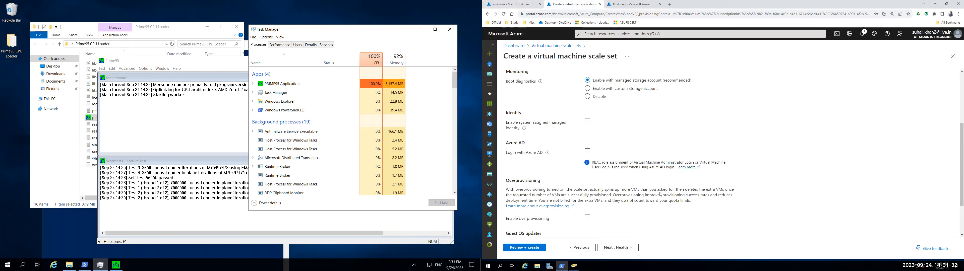
{"action": "scroll", "coordinate": [661, 195], "scroll_direction": "down", "scroll_amount": 2}
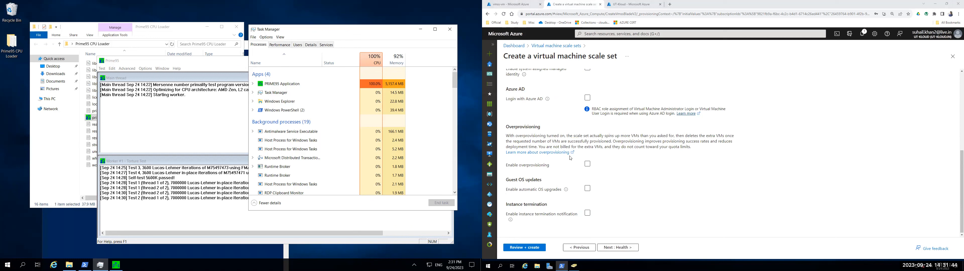
{"action": "left_click", "coordinate": [587, 164]}
{"action": "left_click", "coordinate": [587, 165]}
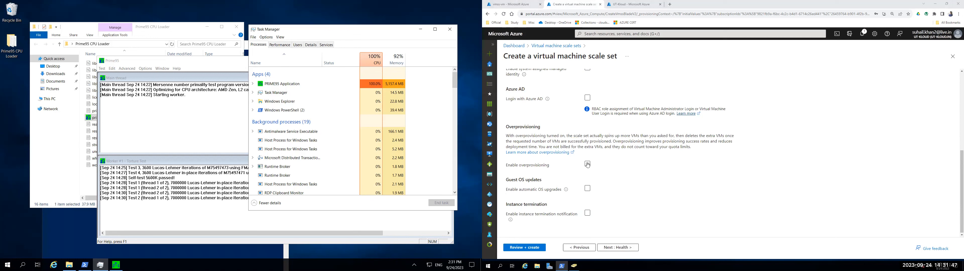
{"action": "left_click", "coordinate": [501, 6]}
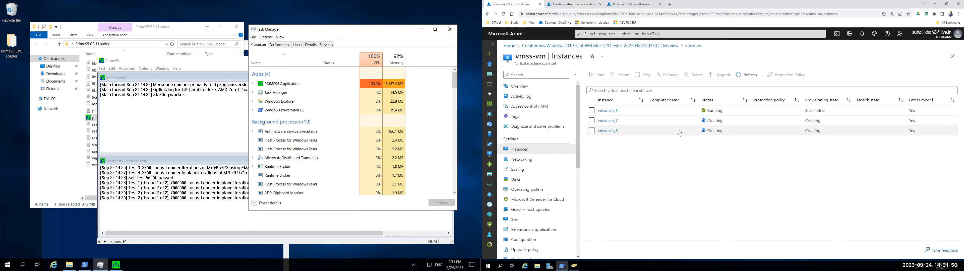
{"action": "left_click", "coordinate": [575, 5]}
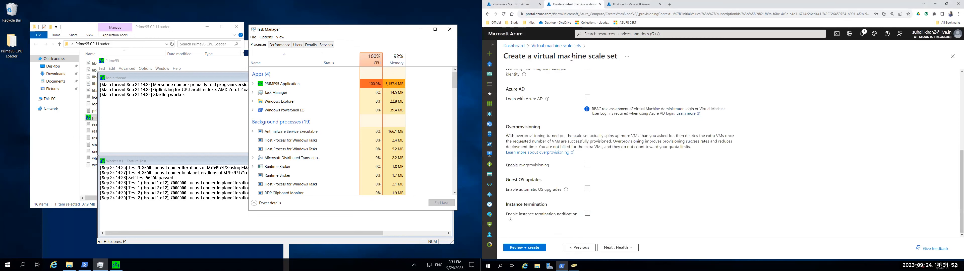
{"action": "left_click", "coordinate": [588, 164]}
- Copy the public IP address of instance vmss-vm_7 and load it in a new browser tab to test the website
{"action": "left_click", "coordinate": [511, 5]}
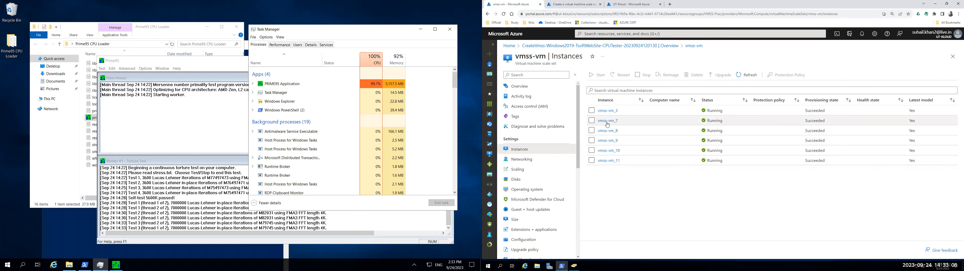
{"action": "left_click", "coordinate": [608, 121]}
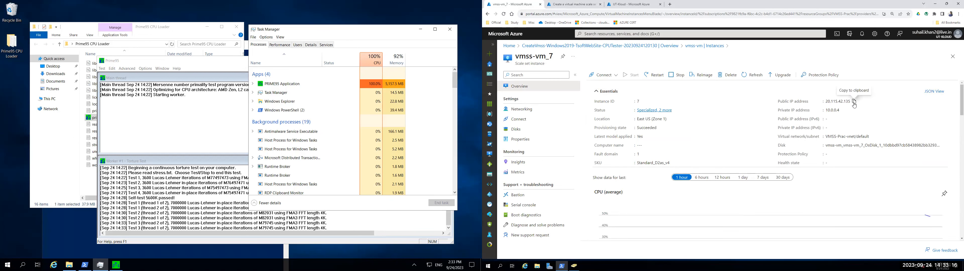
{"action": "left_click", "coordinate": [854, 101]}
{"action": "left_click", "coordinate": [222, 1]}
{"action": "left_click", "coordinate": [305, 6]}
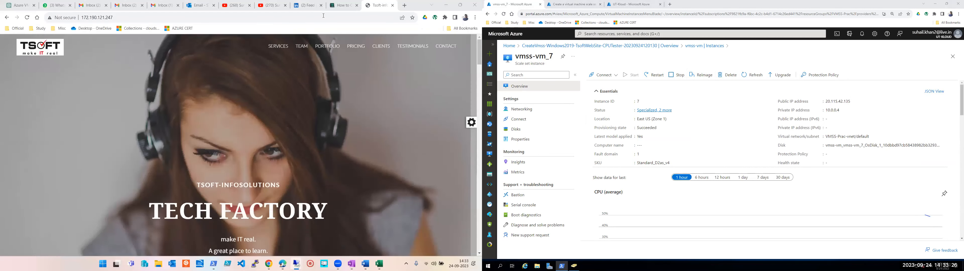
{"action": "left_click", "coordinate": [404, 6]}
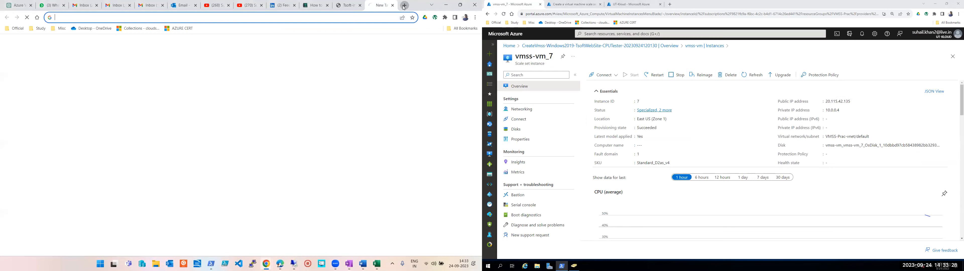
{"action": "key", "text": "ctrl+v"}
{"action": "key", "text": "Return"}
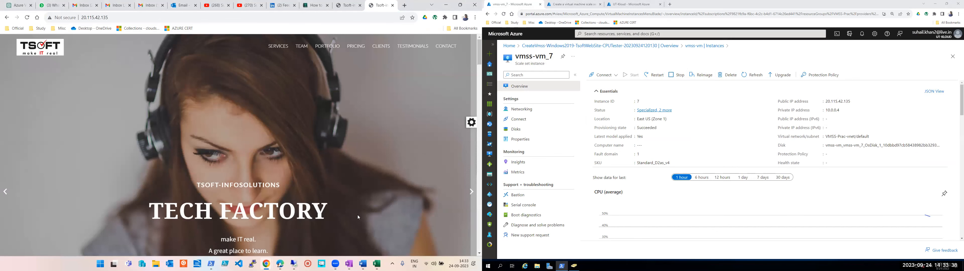
- Return to the 172.190.121.247 remote desktop session, end the PRIME95 Application task, and refresh the vmss-vm instances list
{"action": "mouse_move", "coordinate": [294, 264]}
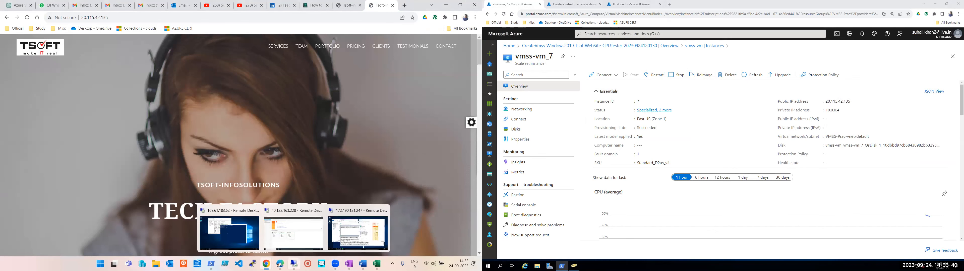
{"action": "left_click", "coordinate": [360, 239]}
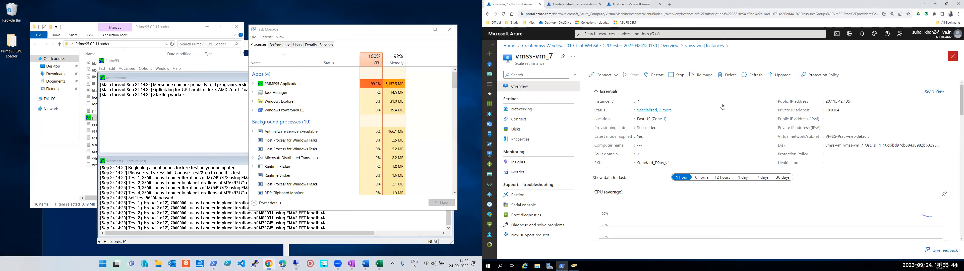
{"action": "left_click", "coordinate": [953, 57]}
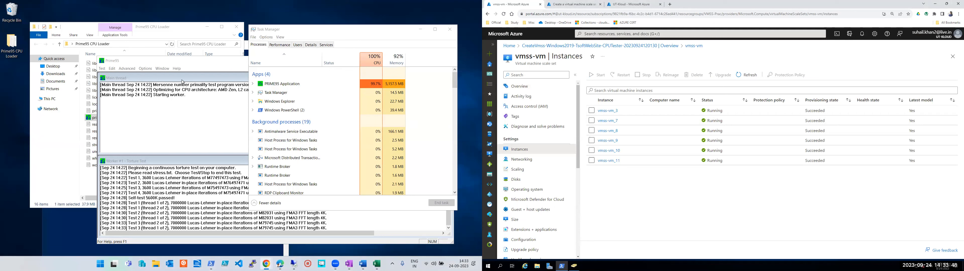
{"action": "left_click", "coordinate": [266, 85]}
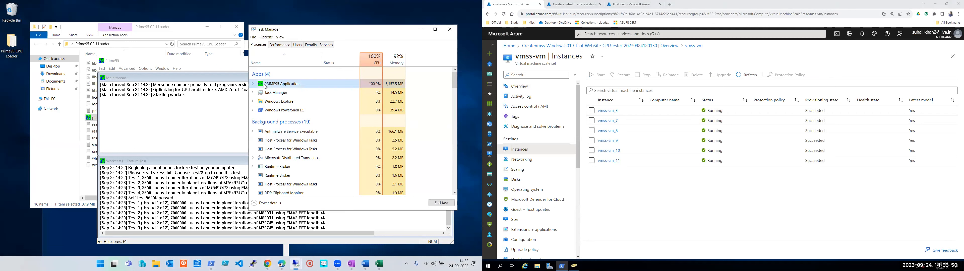
{"action": "left_click", "coordinate": [441, 203]}
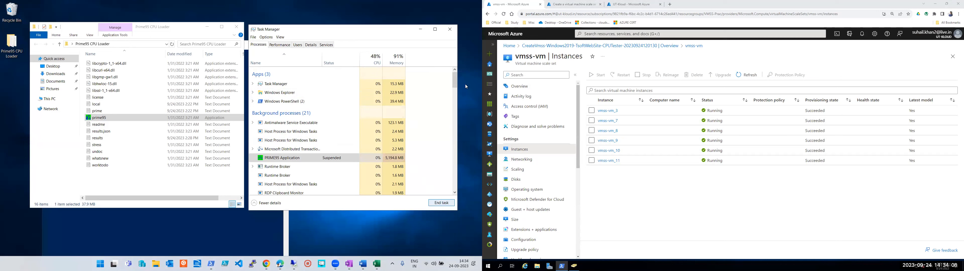
{"action": "left_click", "coordinate": [747, 74]}
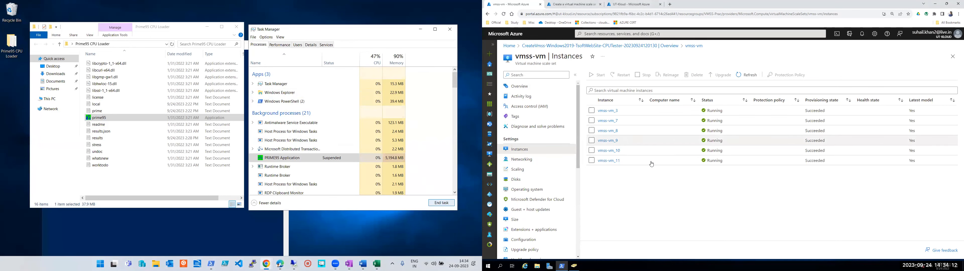
- Disable overprovisioning in the new scale set's Management settings and review the remaining management options
{"action": "left_click", "coordinate": [577, 5]}
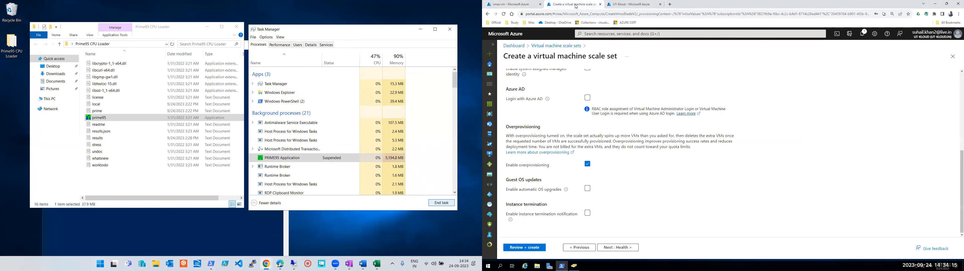
{"action": "left_click", "coordinate": [588, 164]}
{"action": "scroll", "coordinate": [593, 168], "scroll_direction": "up", "scroll_amount": 5}
{"action": "scroll", "coordinate": [593, 164], "scroll_direction": "down", "scroll_amount": 5}
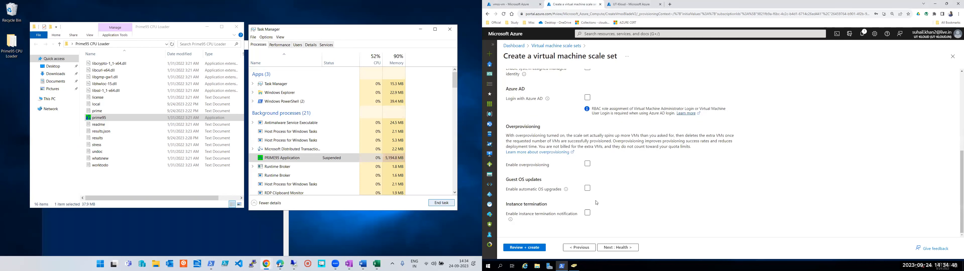
- Review the new scale set's Health settings and the allocation policy, extensions and custom data sections of its Advanced settings
{"action": "left_click", "coordinate": [610, 250]}
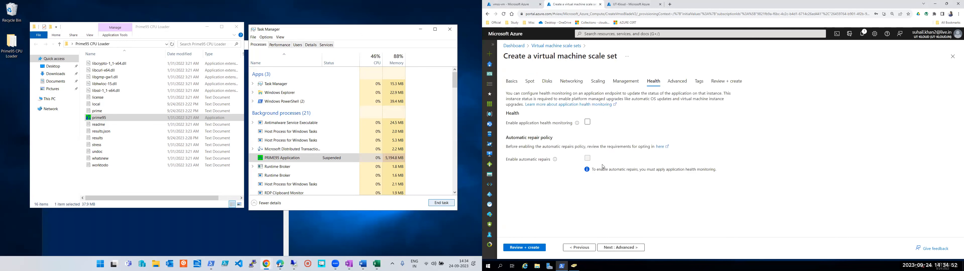
{"action": "left_click", "coordinate": [618, 250]}
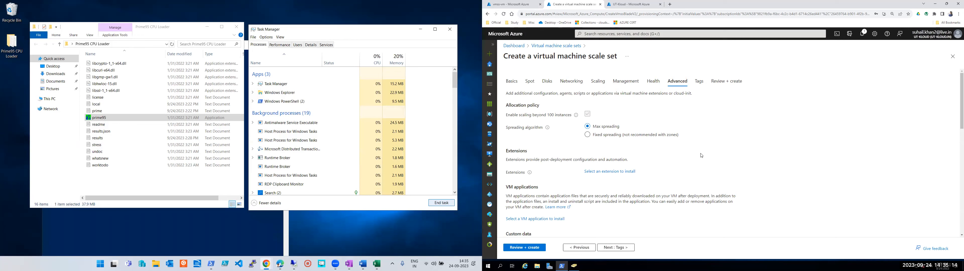
{"action": "scroll", "coordinate": [708, 159], "scroll_direction": "down", "scroll_amount": 5}
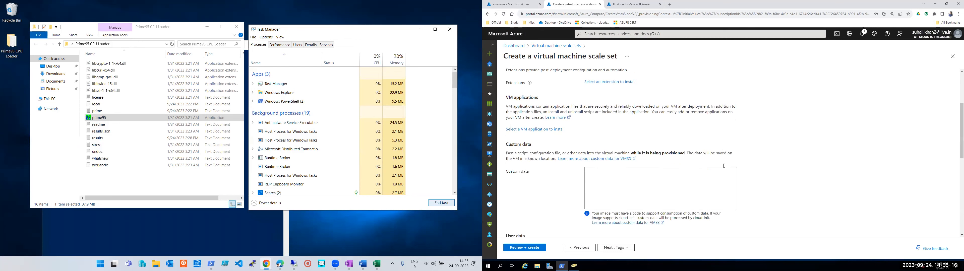
{"action": "scroll", "coordinate": [722, 163], "scroll_direction": "up", "scroll_amount": 3}
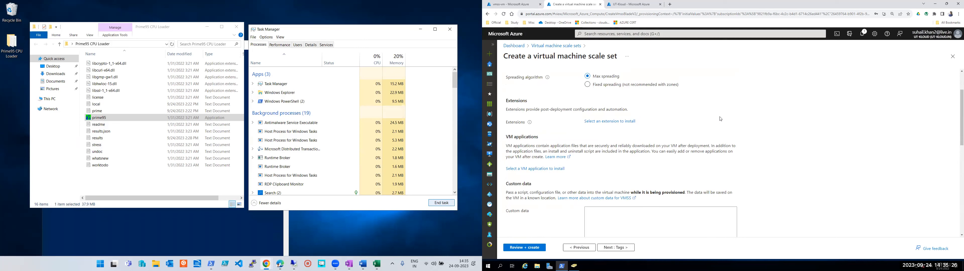
{"action": "scroll", "coordinate": [715, 119], "scroll_direction": "up", "scroll_amount": 2}
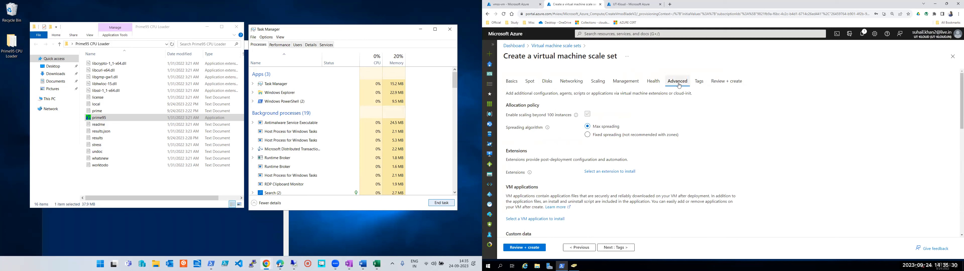
{"action": "scroll", "coordinate": [656, 132], "scroll_direction": "down", "scroll_amount": 2}
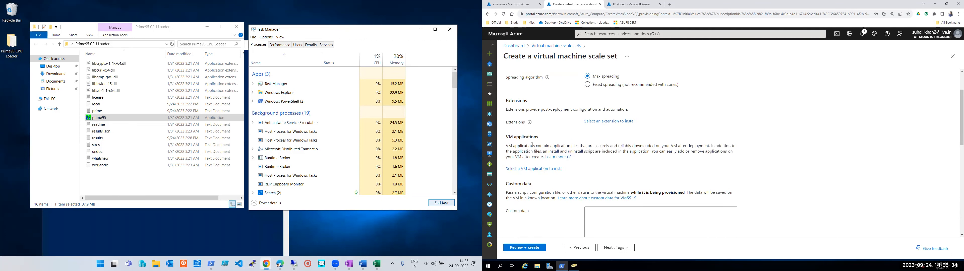
{"action": "scroll", "coordinate": [567, 146], "scroll_direction": "down", "scroll_amount": 2}
{"action": "left_click", "coordinate": [688, 191]}
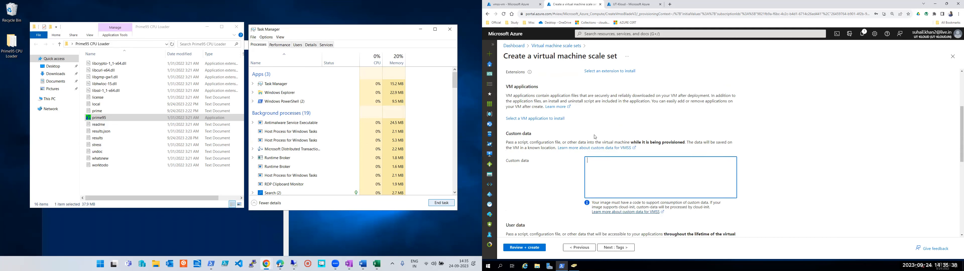
{"action": "scroll", "coordinate": [595, 137], "scroll_direction": "up", "scroll_amount": 2}
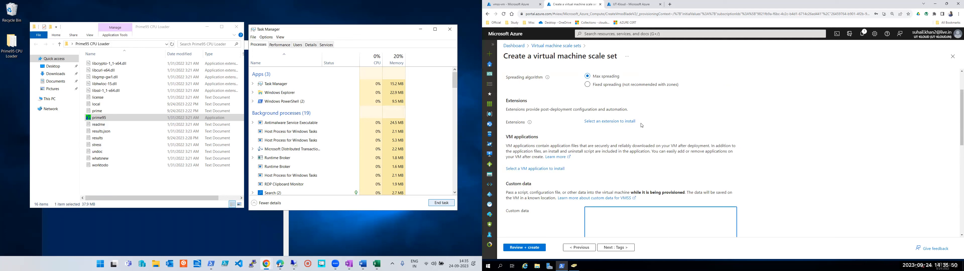
{"action": "scroll", "coordinate": [566, 136], "scroll_direction": "down", "scroll_amount": 2}
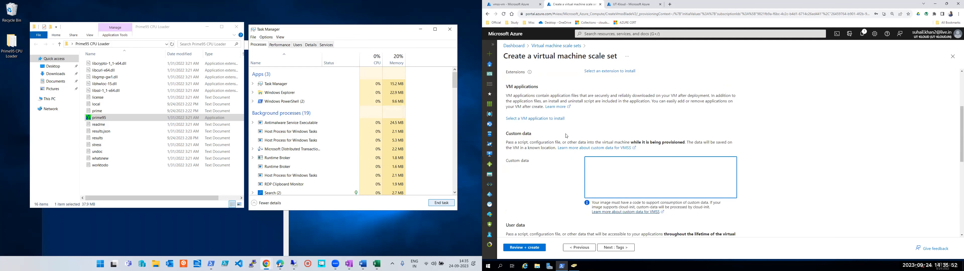
- Inspect the VM applications available to the new scale set, switching the list to No grouping, and cancel the selection
{"action": "left_click", "coordinate": [554, 120]}
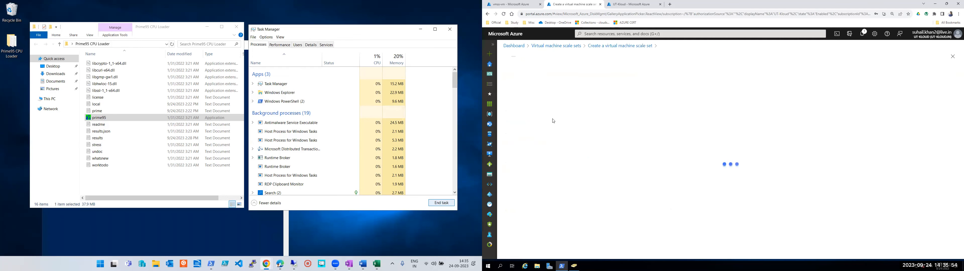
{"action": "left_click", "coordinate": [953, 56]}
{"action": "scroll", "coordinate": [645, 99], "scroll_direction": "up", "scroll_amount": 4}
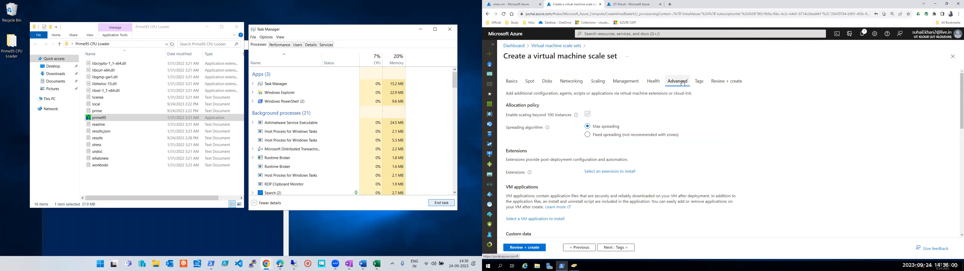
{"action": "scroll", "coordinate": [551, 150], "scroll_direction": "down", "scroll_amount": 3}
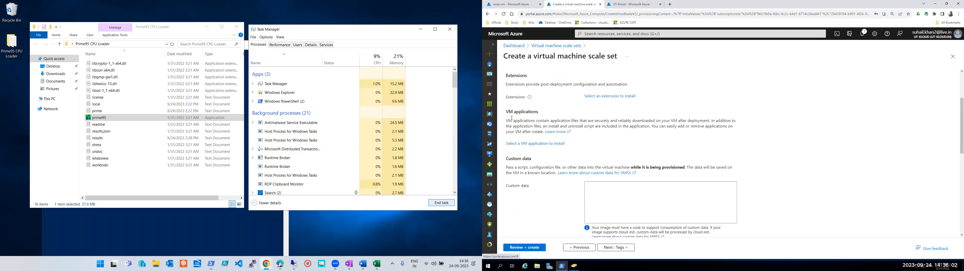
{"action": "left_click", "coordinate": [541, 144]}
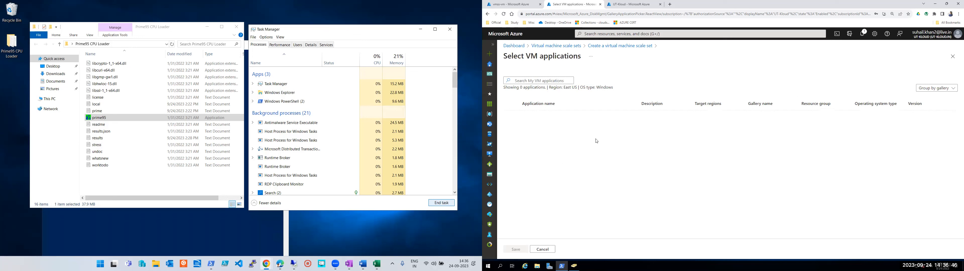
{"action": "left_click", "coordinate": [954, 57]}
{"action": "left_click", "coordinate": [940, 88]}
{"action": "left_click", "coordinate": [936, 111]}
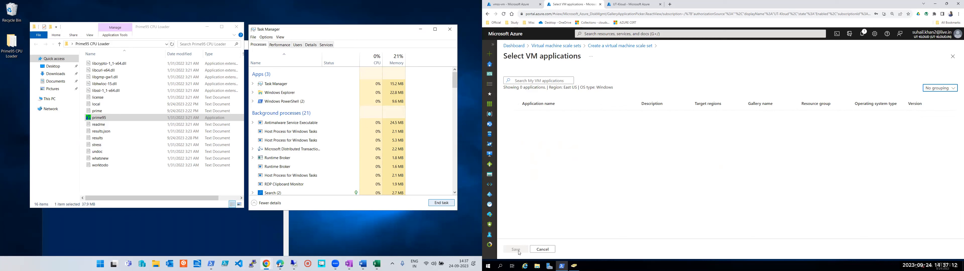
{"action": "left_click", "coordinate": [543, 249]}
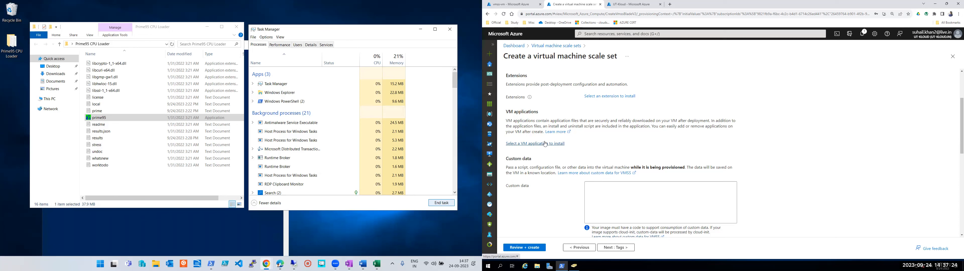
- Examine the Custom data and User data sections of the Advanced settings, checking the Basics settings in between
{"action": "left_click", "coordinate": [624, 202]}
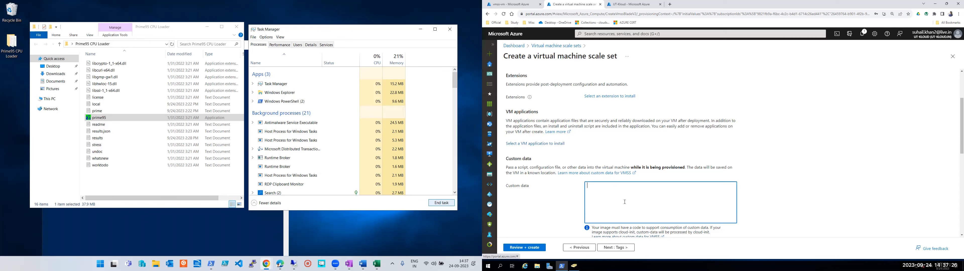
{"action": "scroll", "coordinate": [625, 202], "scroll_direction": "down", "scroll_amount": 2}
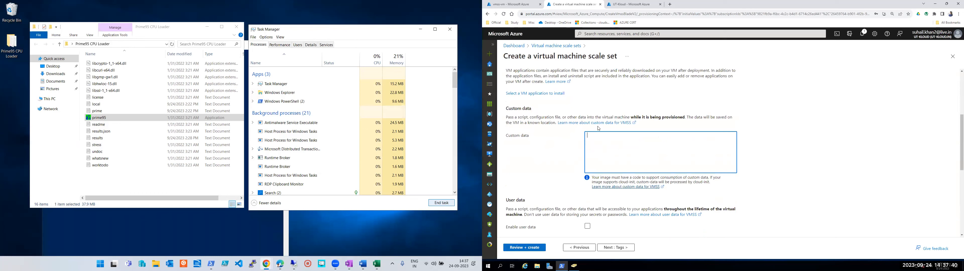
{"action": "scroll", "coordinate": [646, 126], "scroll_direction": "up", "scroll_amount": 4}
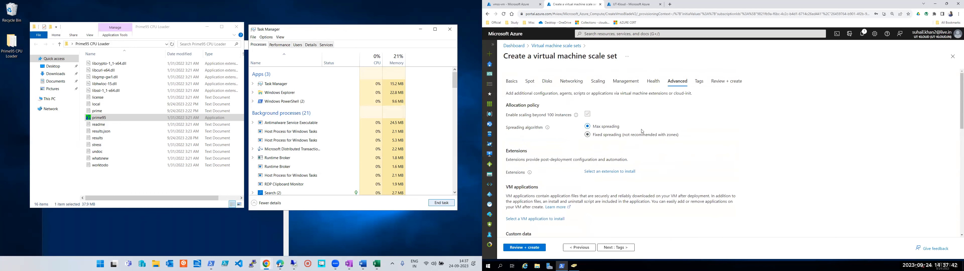
{"action": "left_click", "coordinate": [512, 81]}
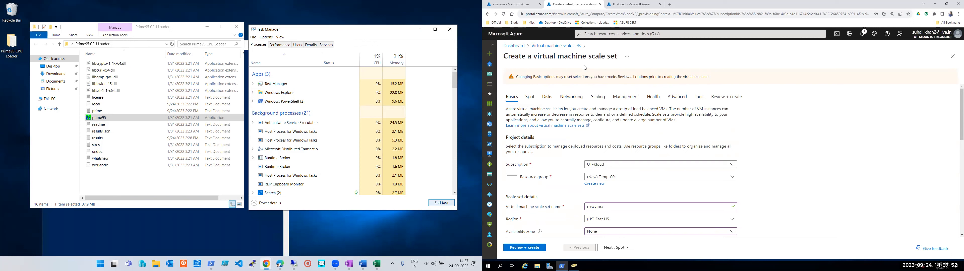
{"action": "left_click", "coordinate": [674, 96]}
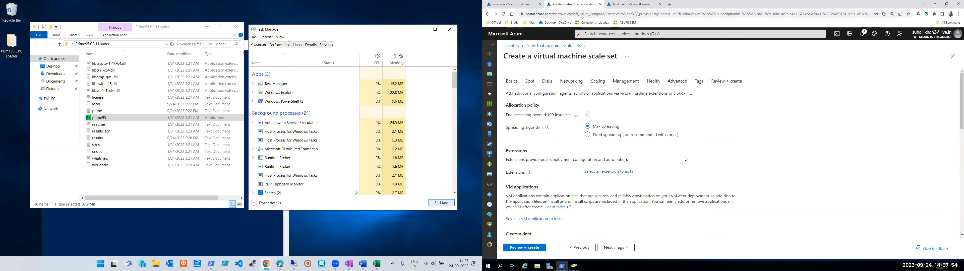
{"action": "scroll", "coordinate": [686, 159], "scroll_direction": "down", "scroll_amount": 3}
{"action": "left_click", "coordinate": [628, 159]}
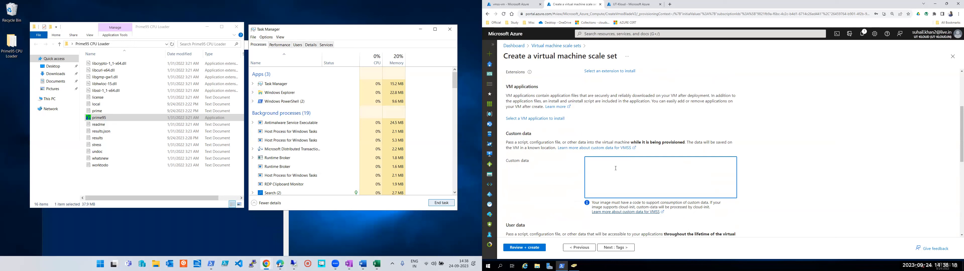
- Refresh the vmss-vm instances list to check for scale-in, then return to the new scale set's Advanced settings
{"action": "left_click", "coordinate": [509, 5]}
{"action": "left_click", "coordinate": [745, 76]}
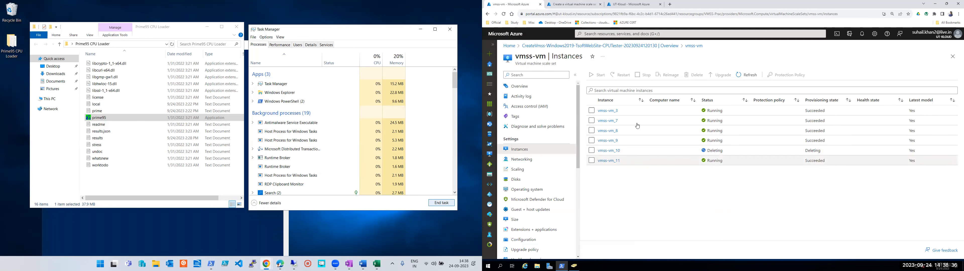
{"action": "left_click", "coordinate": [568, 5]}
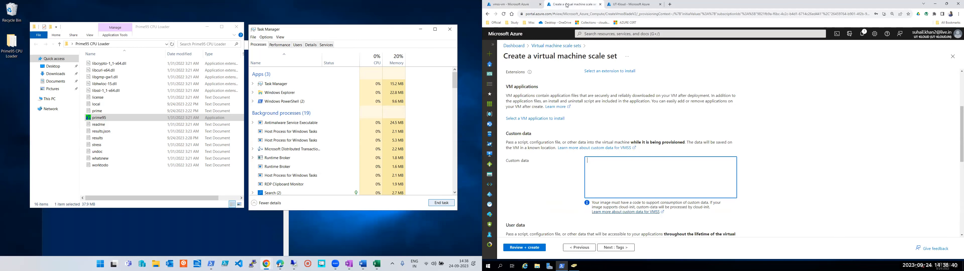